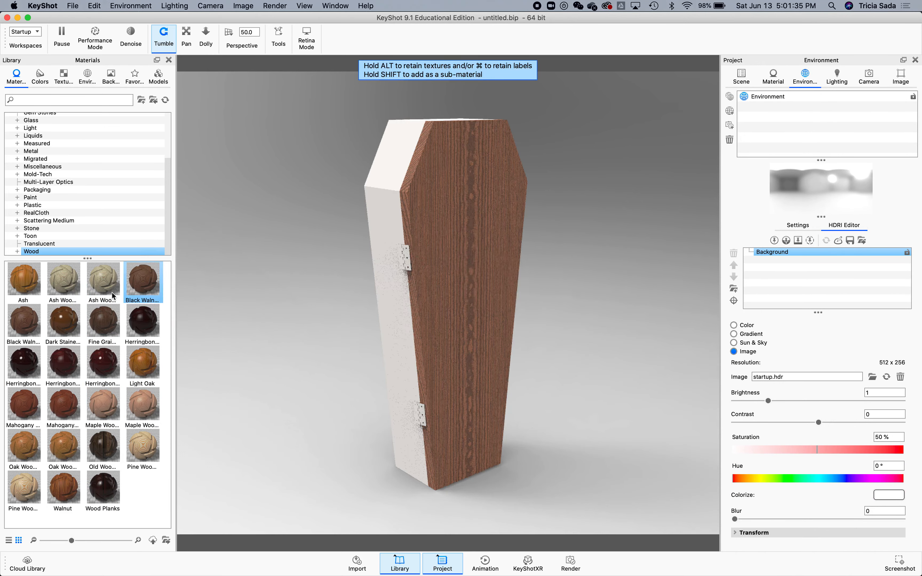
Apply Ash Wood to the coffin's side and Maple Wood to its front panel from the Wood materials library.
drag(103, 284, 390, 213)
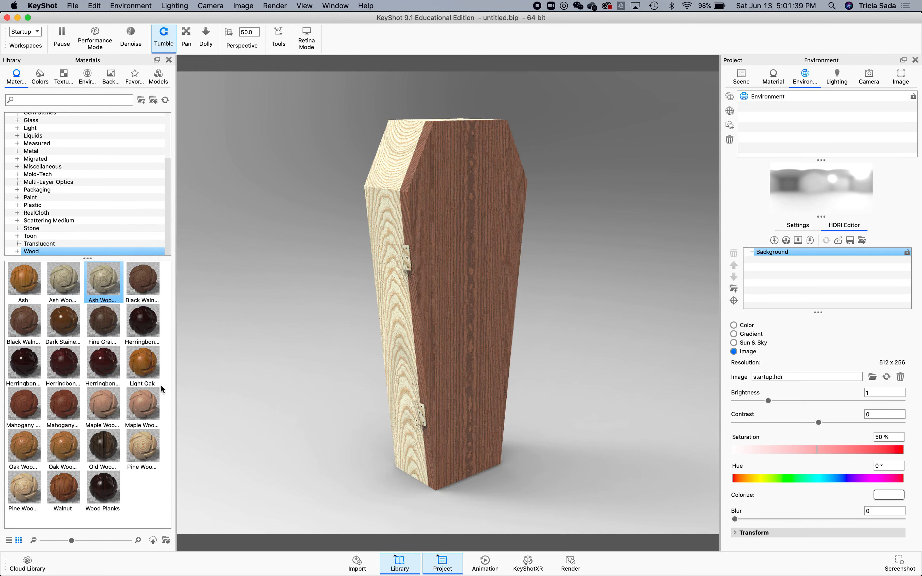
drag(143, 438, 426, 233)
drag(144, 400, 442, 252)
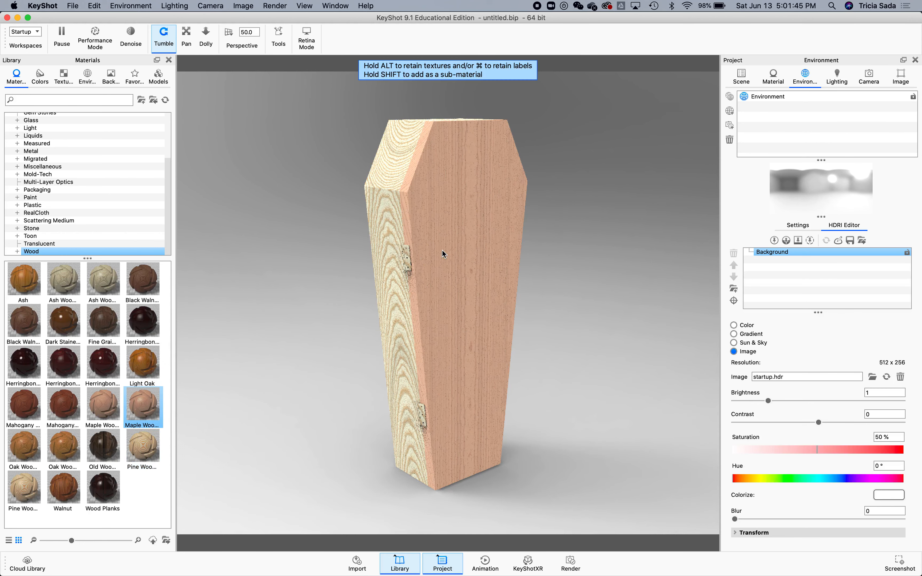
Apply Maple Wood to the coffin's side as well, declining to link it with the existing material.
drag(151, 410, 387, 228)
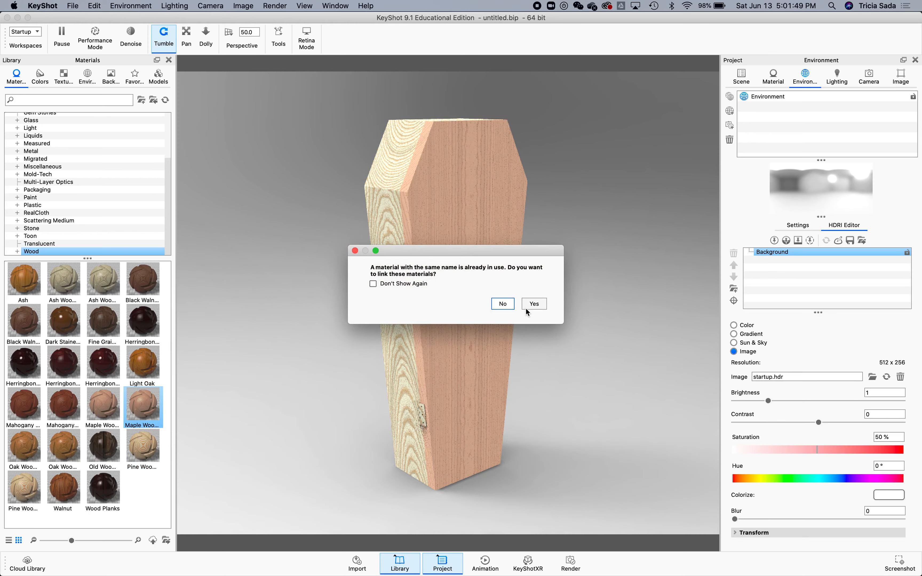
click(505, 305)
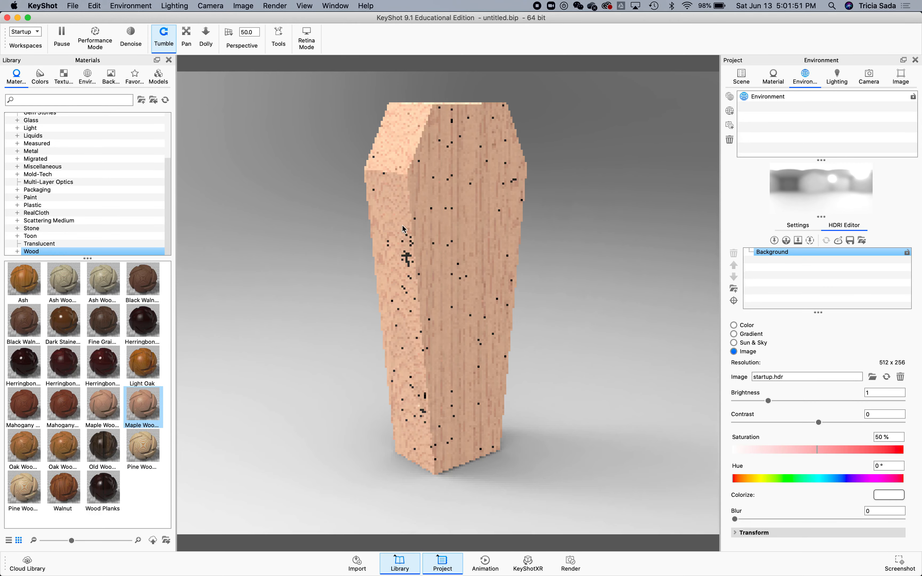
Open the upper hinge's material and unlink it from the coffin's wood material.
drag(410, 243, 464, 274)
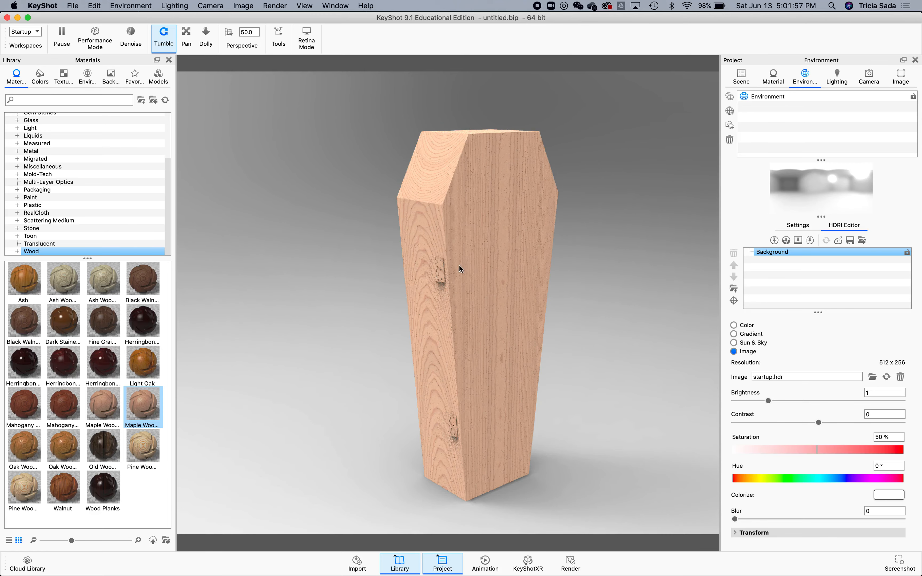
right_click(440, 269)
click(420, 274)
double_click(444, 273)
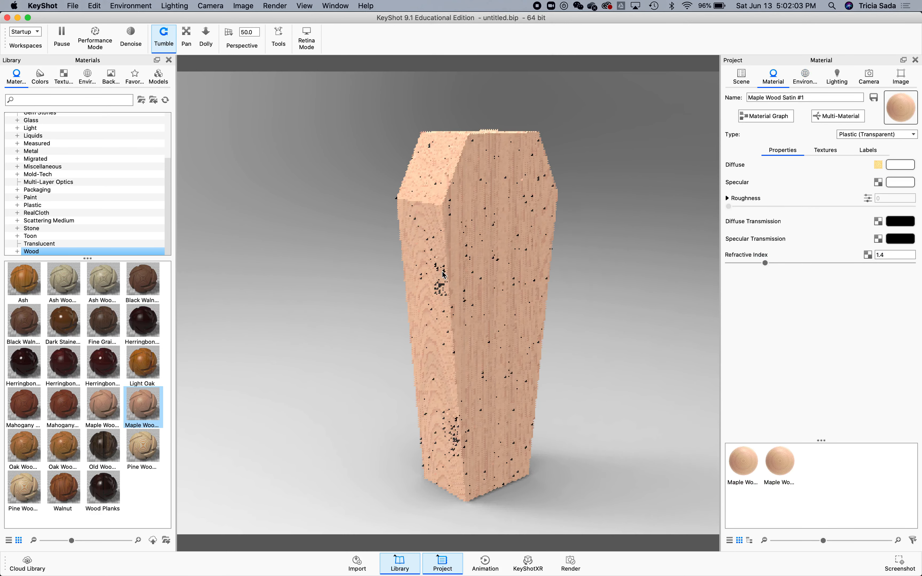
right_click(444, 274)
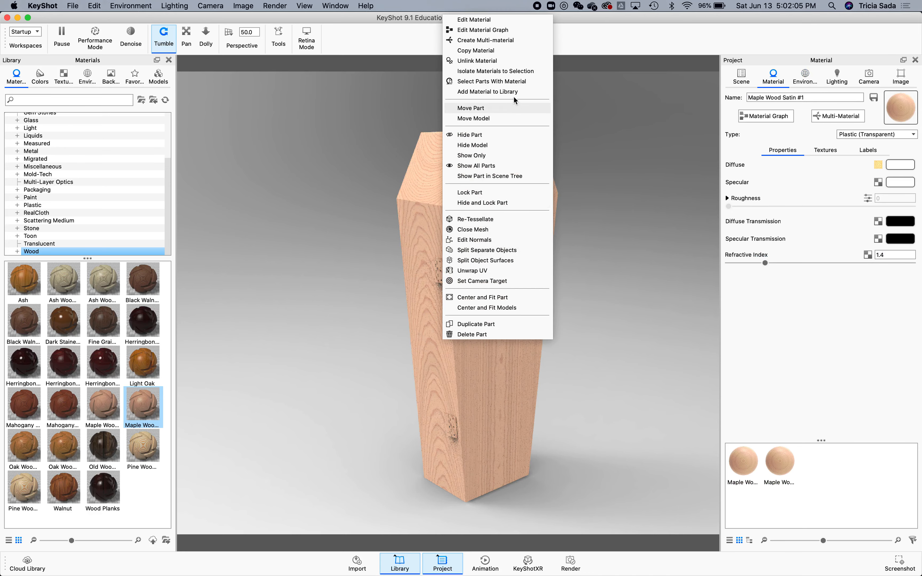
click(501, 63)
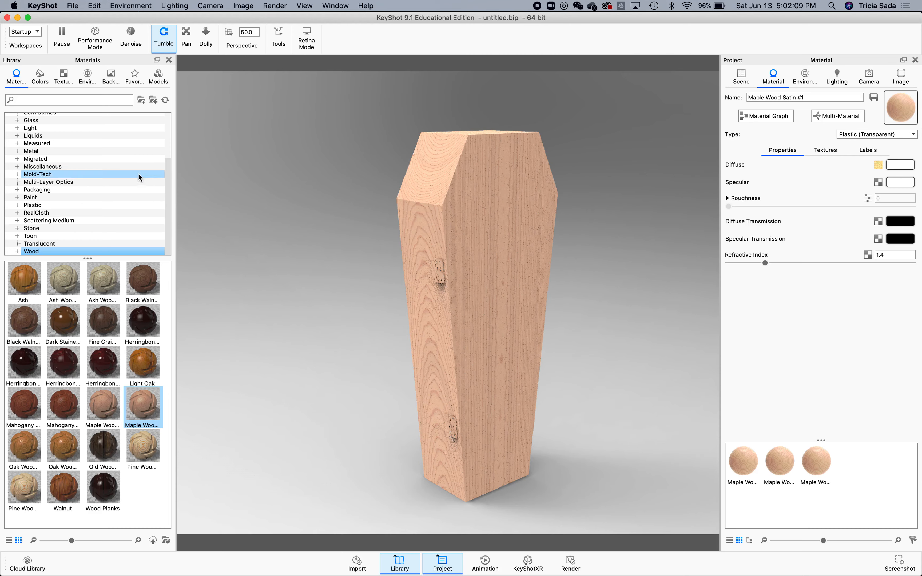
Apply the polished Aluminum material from the Metal library to the upper hinge.
click(68, 152)
click(103, 292)
drag(103, 292, 440, 274)
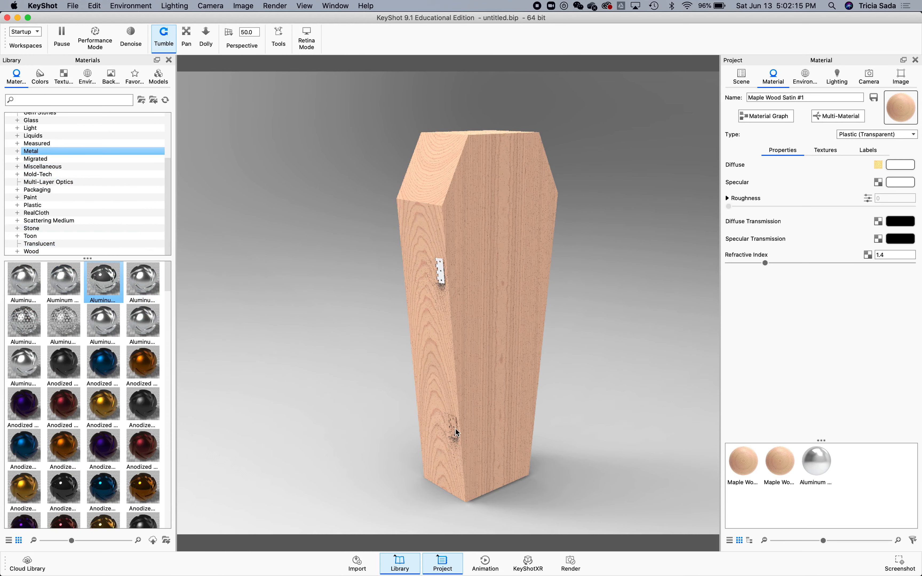
mouse_move(113, 285)
mouse_down()
mouse_move(490, 406)
mouse_move(446, 433)
mouse_move(457, 426)
mouse_move(79, 298)
mouse_move(111, 269)
mouse_up()
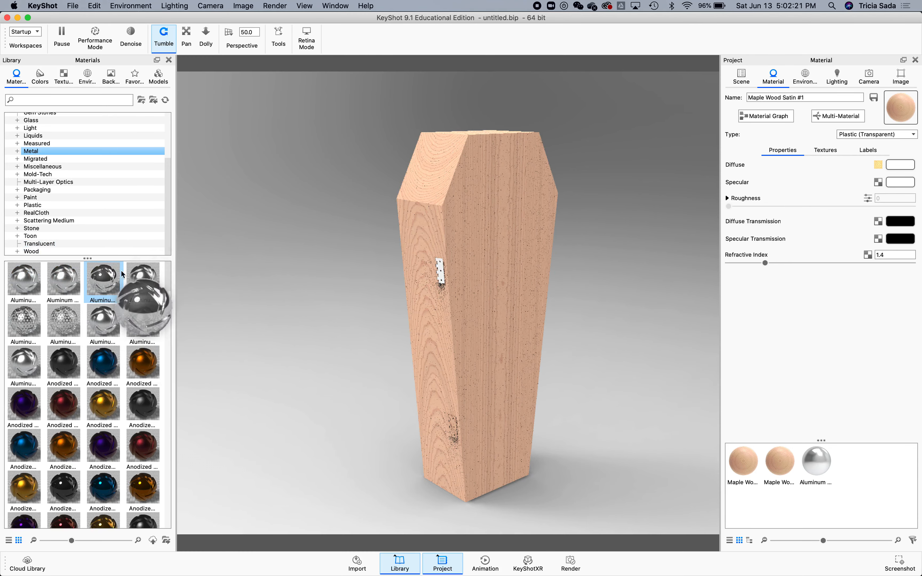
Unlink the lower hinge's material and apply the same Aluminum, linking it to the existing aluminum material.
right_click(456, 430)
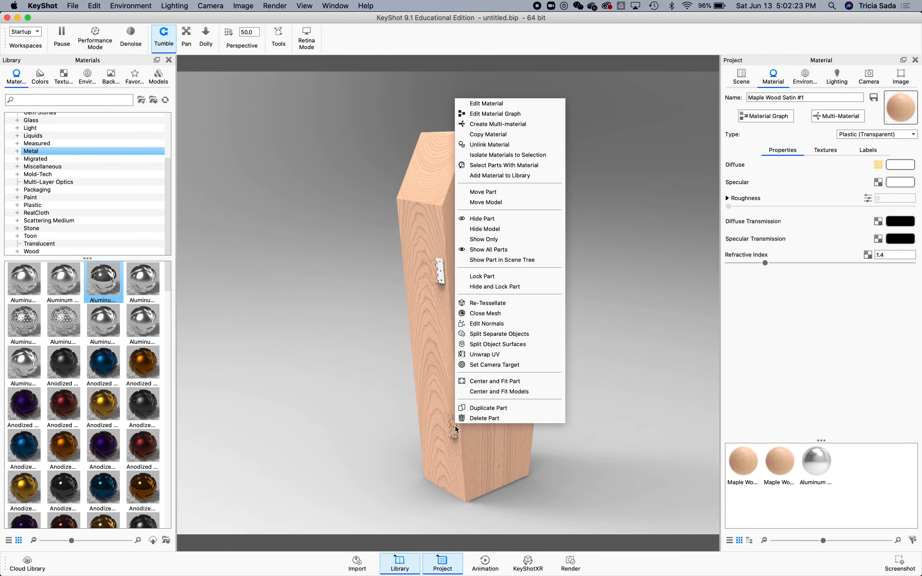
click(487, 145)
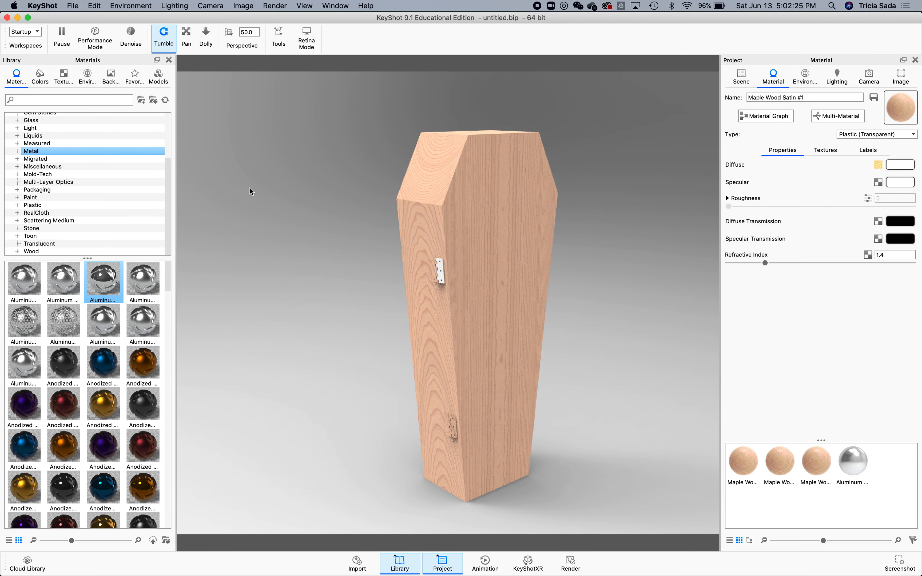
drag(90, 310, 455, 428)
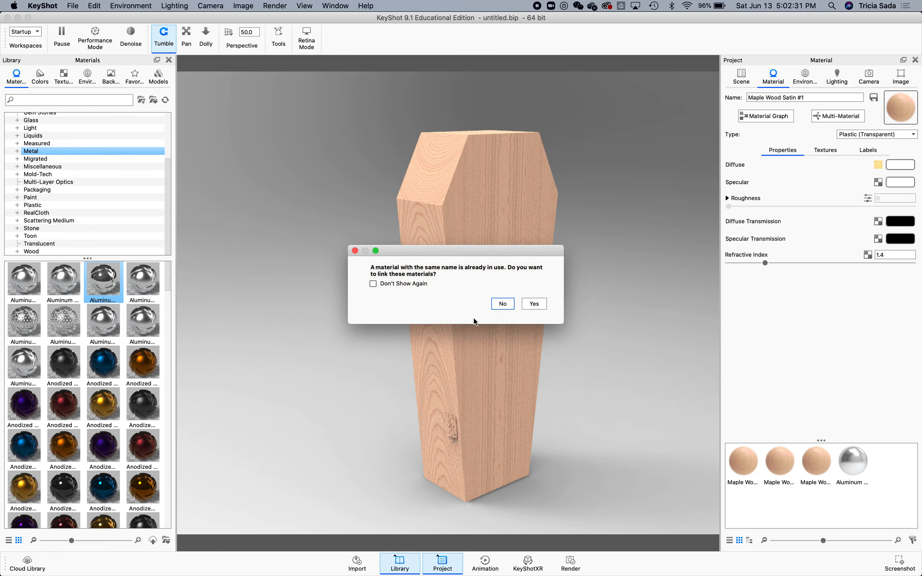
drag(438, 253, 642, 277)
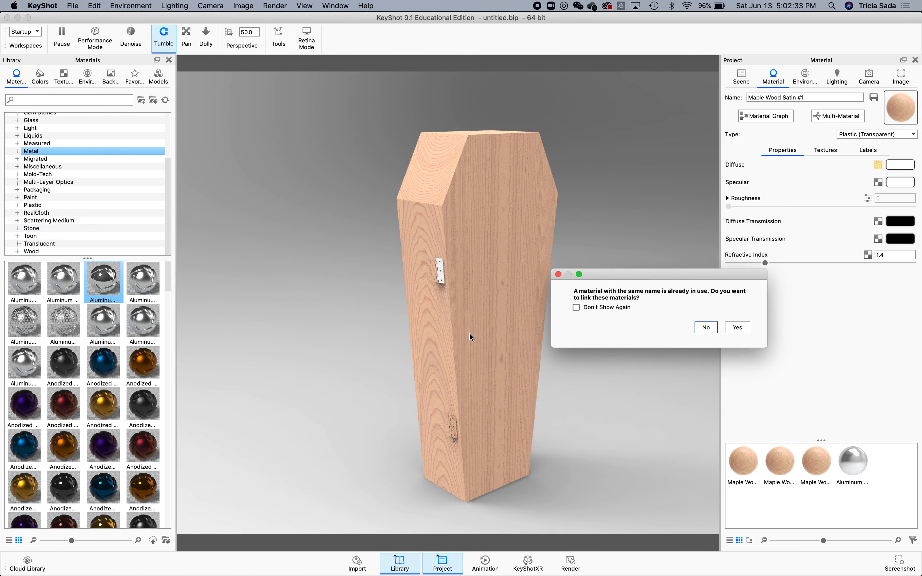
click(734, 332)
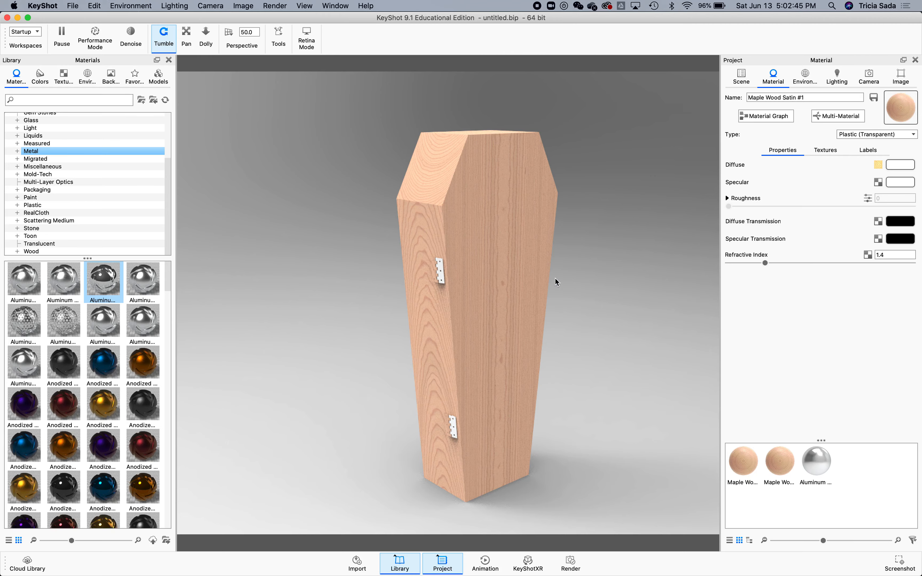
Apply Maple Wood from the Wood library to the coffin's top face and open its material.
drag(585, 296, 600, 255)
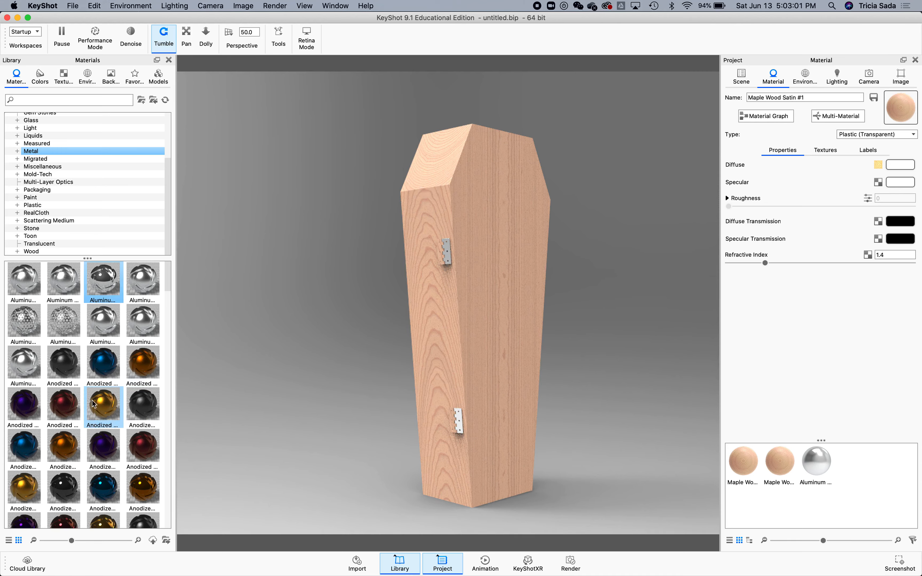
click(55, 253)
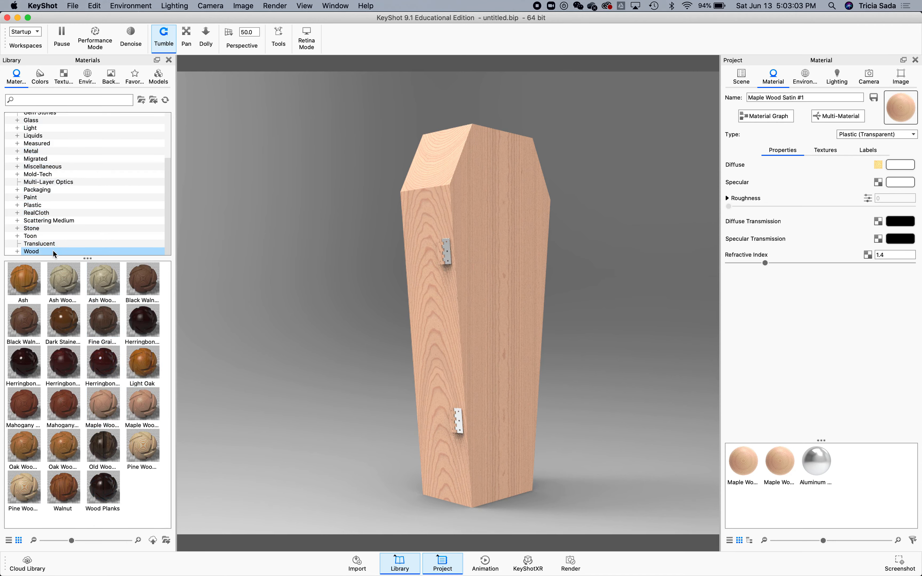
drag(103, 405, 424, 211)
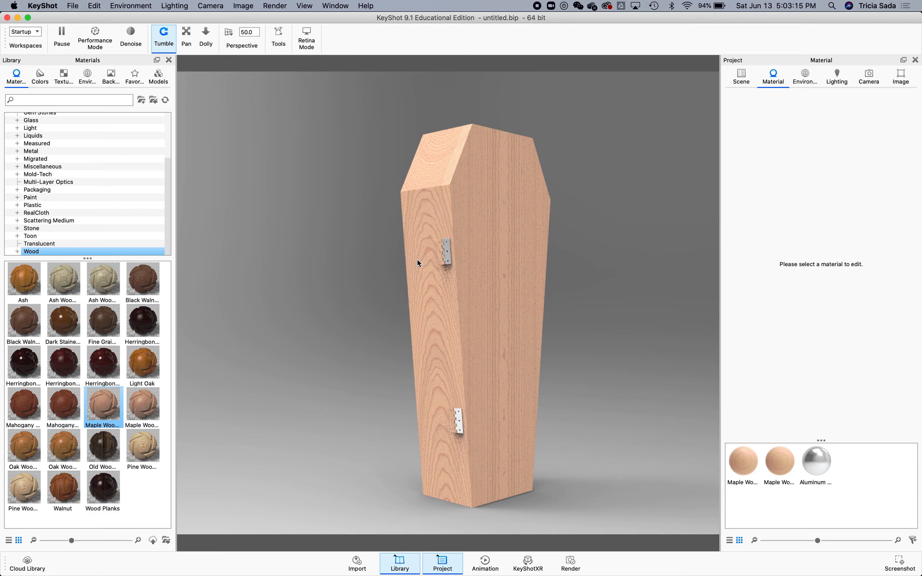
double_click(441, 178)
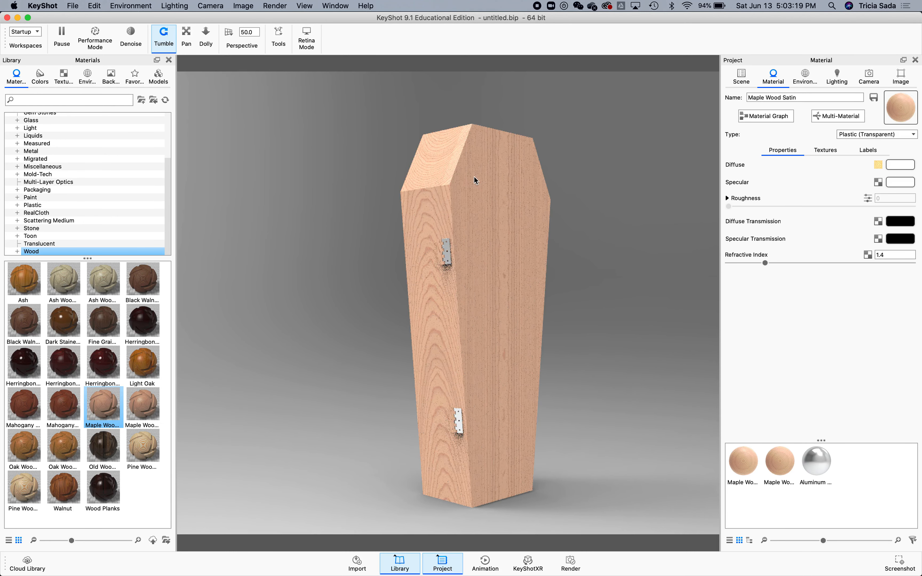
middle_drag(455, 192, 445, 202)
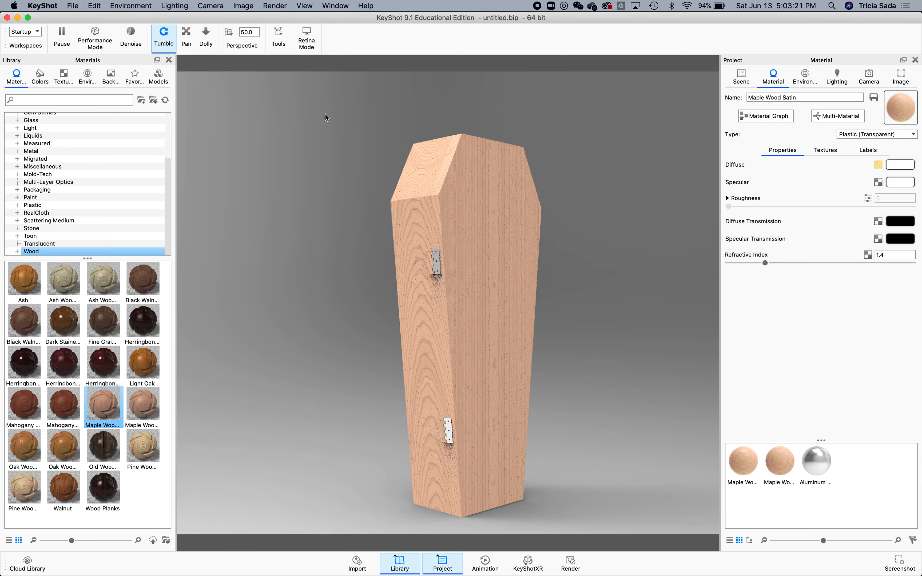
Select the IKEA coffin model in the scene tree and open its Move Tool.
click(741, 74)
click(781, 121)
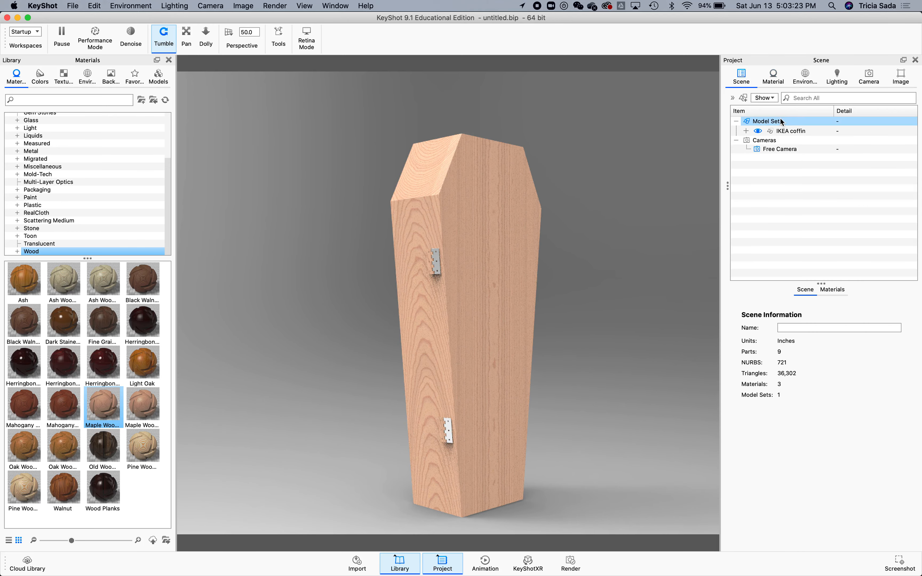
click(807, 121)
click(805, 131)
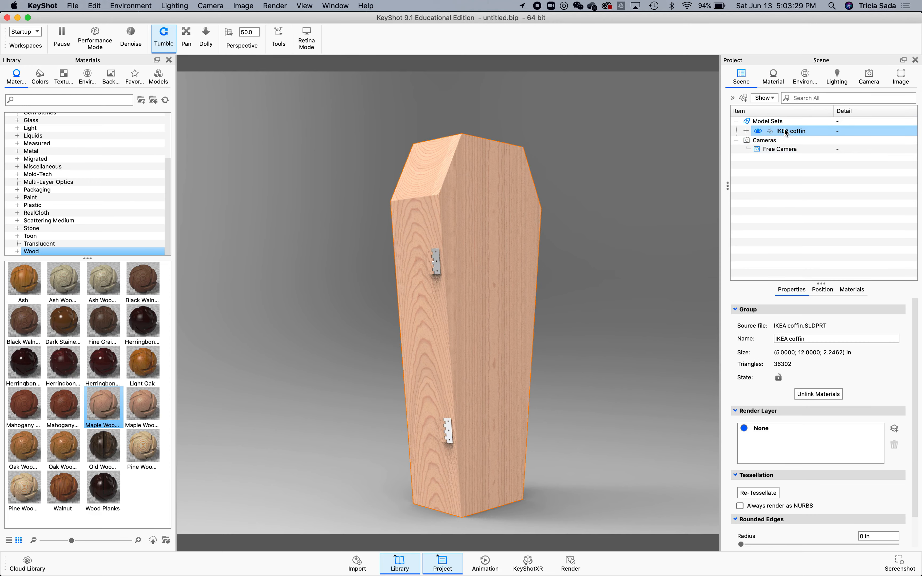
click(823, 290)
click(820, 310)
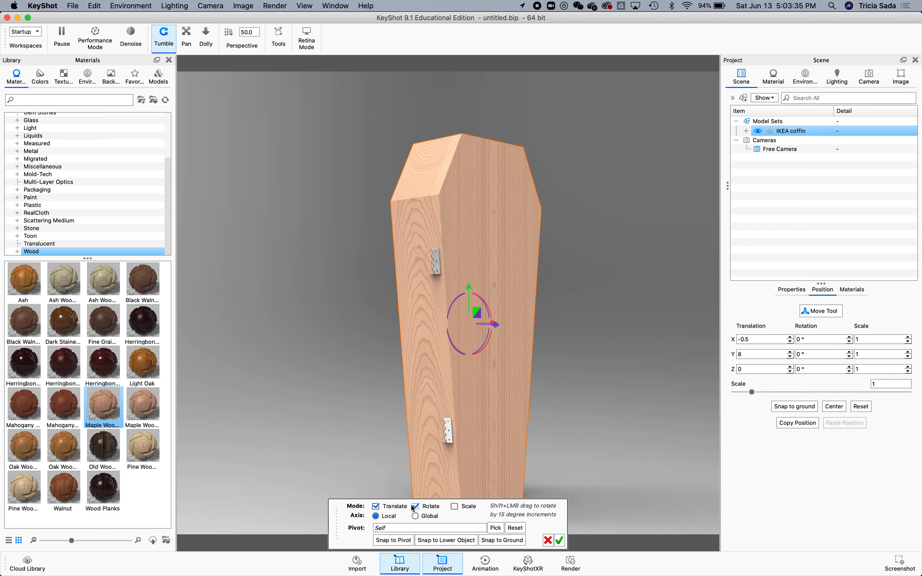
Rotate the coffin to lie on its back, with X rotation set to about -90°.
click(625, 339)
drag(625, 339, 617, 383)
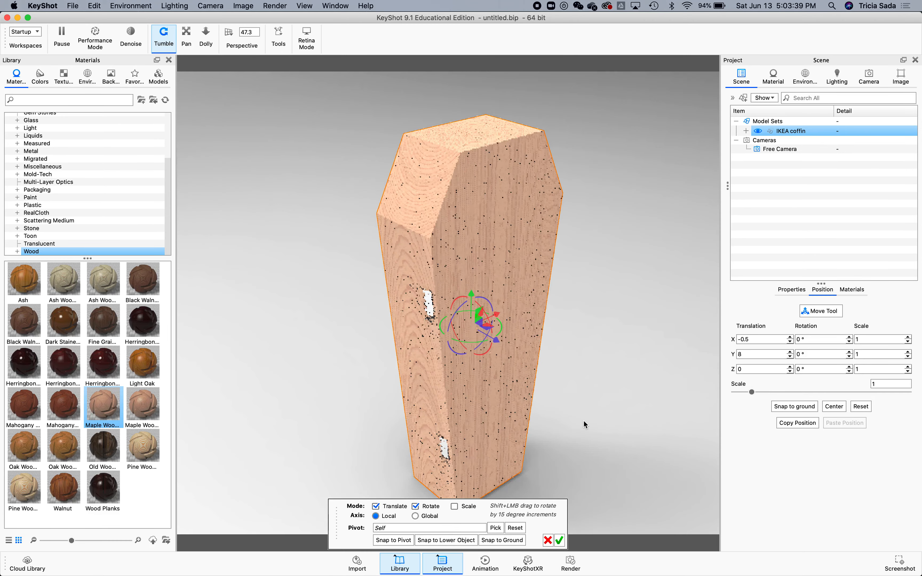
scroll(584, 420, up, 2)
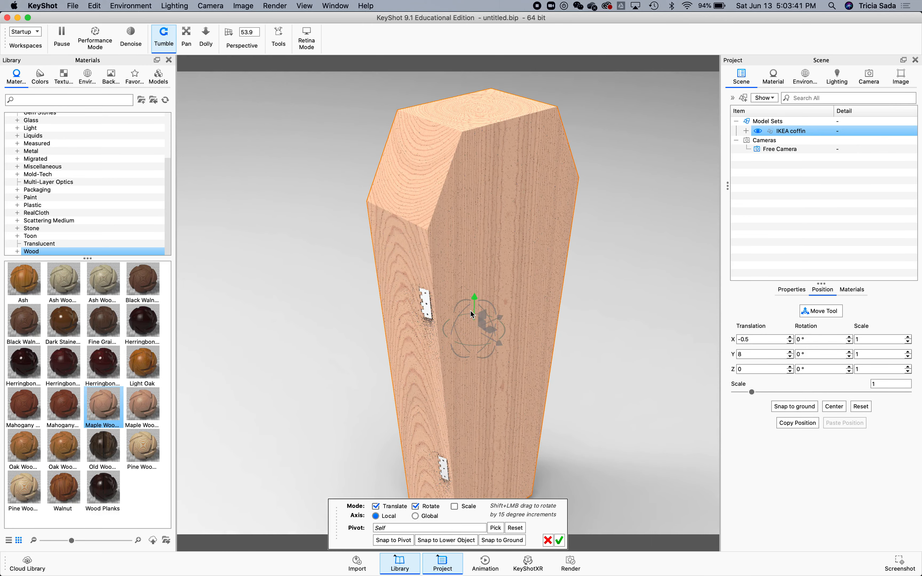
drag(501, 340, 427, 345)
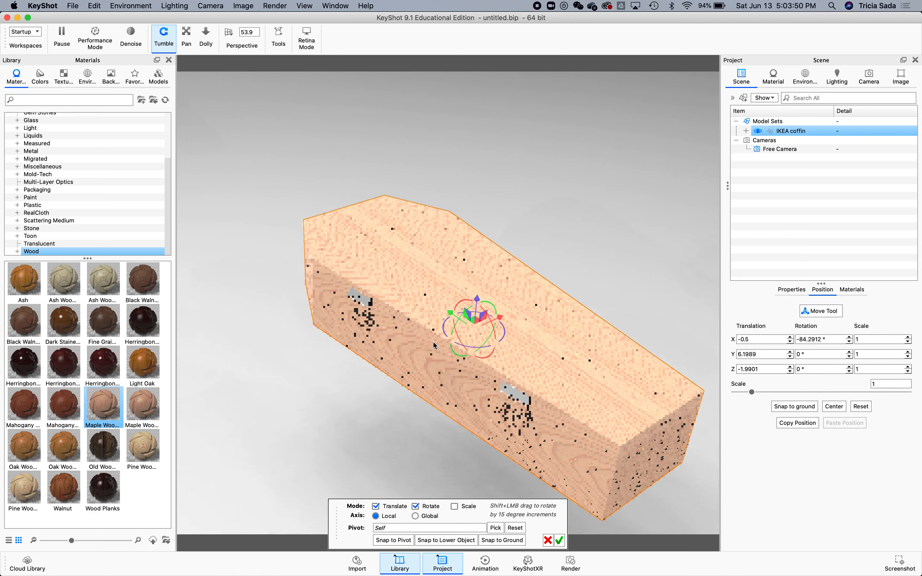
double_click(800, 338)
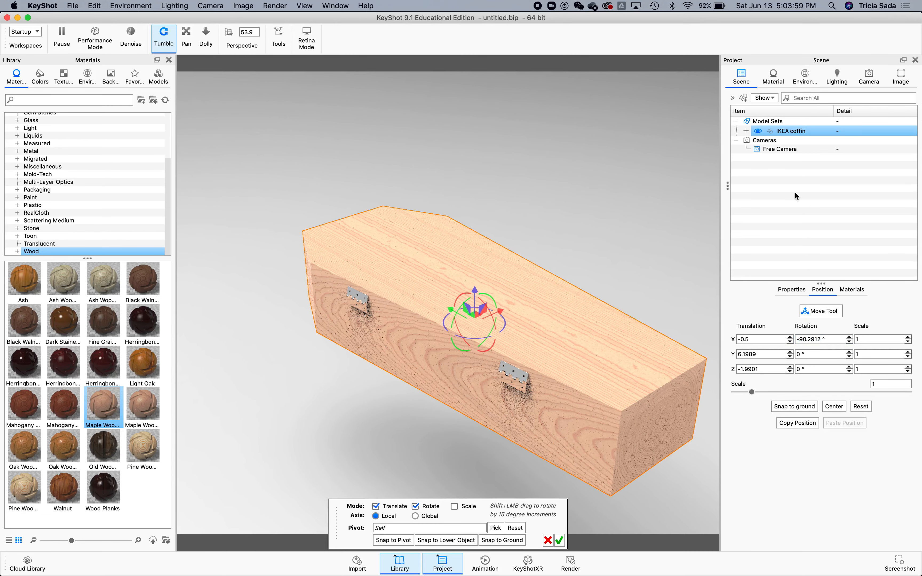
Expand the coffin's parts, select the lid, and raise it about 3.2 in along Z with the Move Tool.
click(746, 130)
click(787, 143)
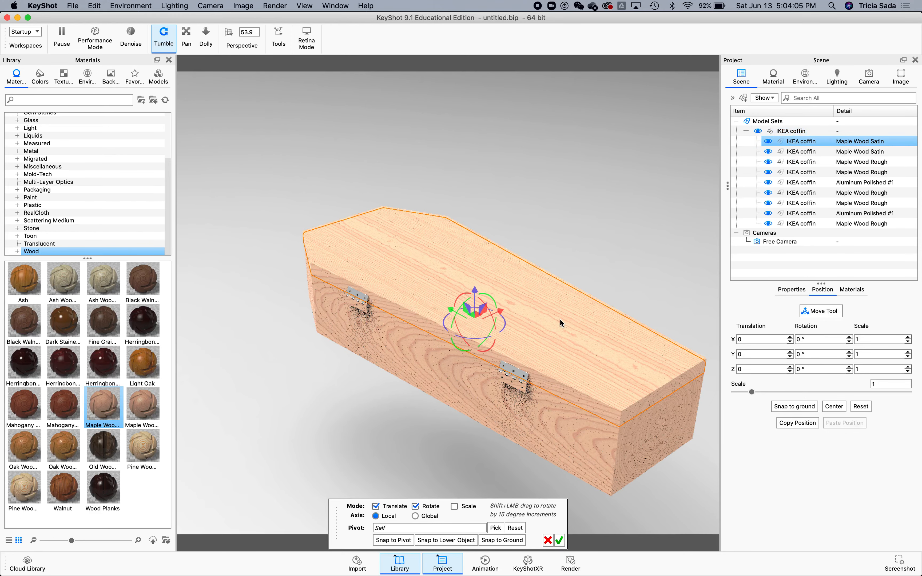
drag(476, 290, 476, 289)
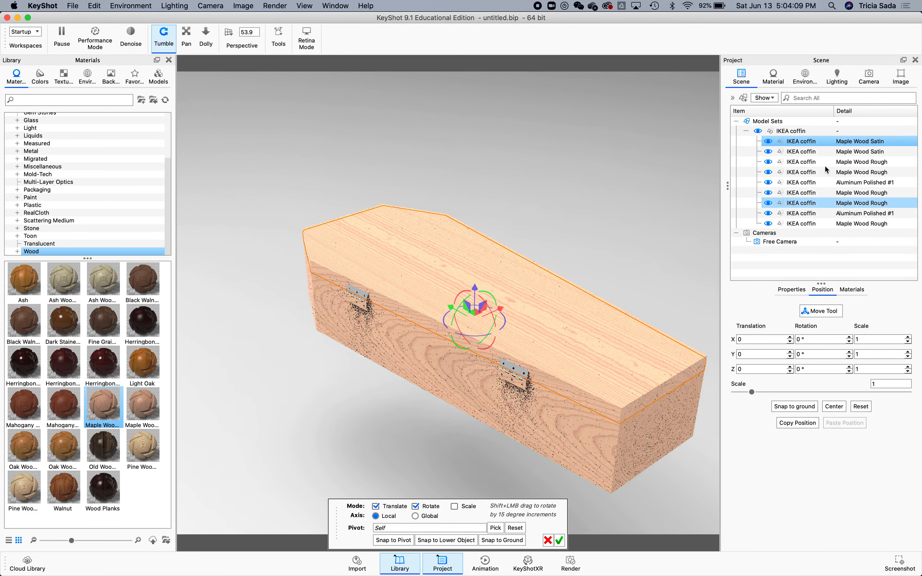
click(829, 310)
click(829, 310)
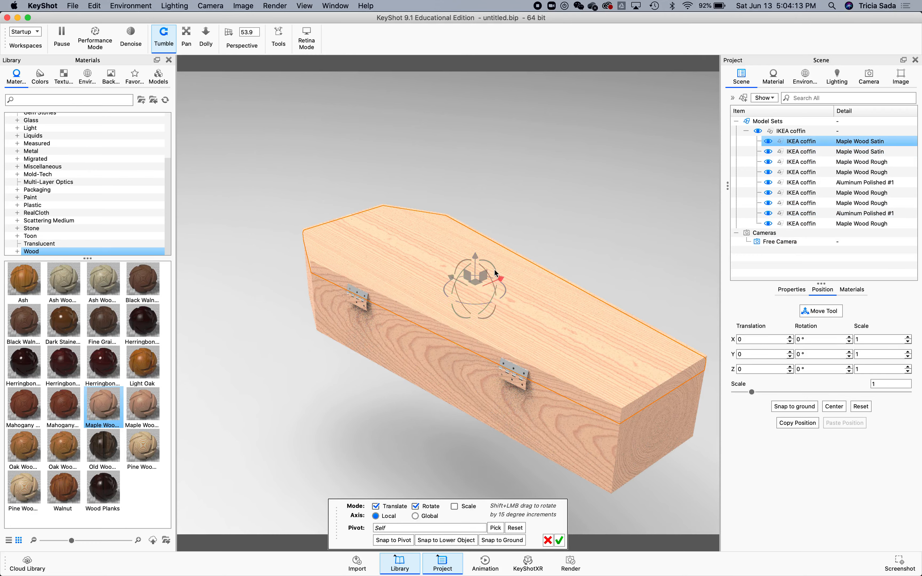
drag(479, 258, 510, 179)
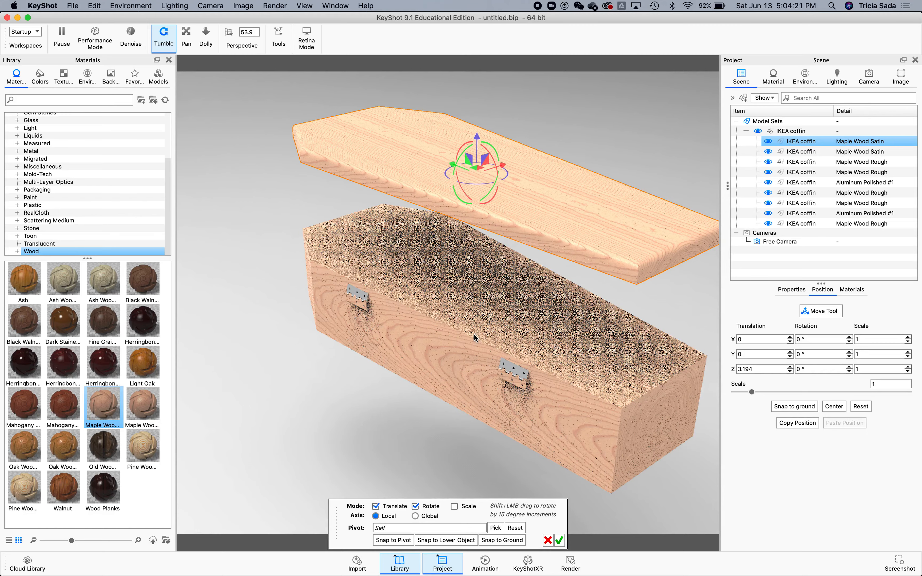
Hide the second Maple Wood Satin part and lower the lid back onto the box.
click(769, 151)
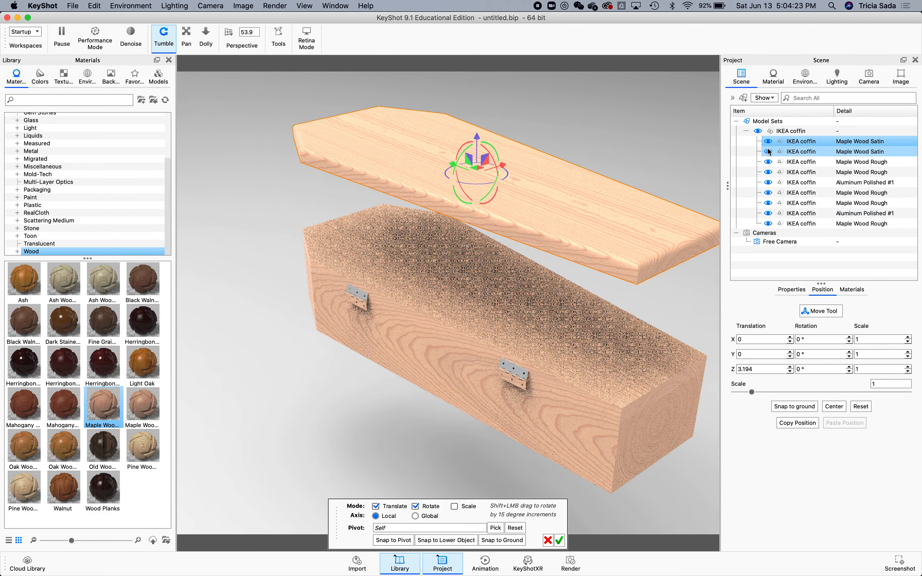
click(768, 152)
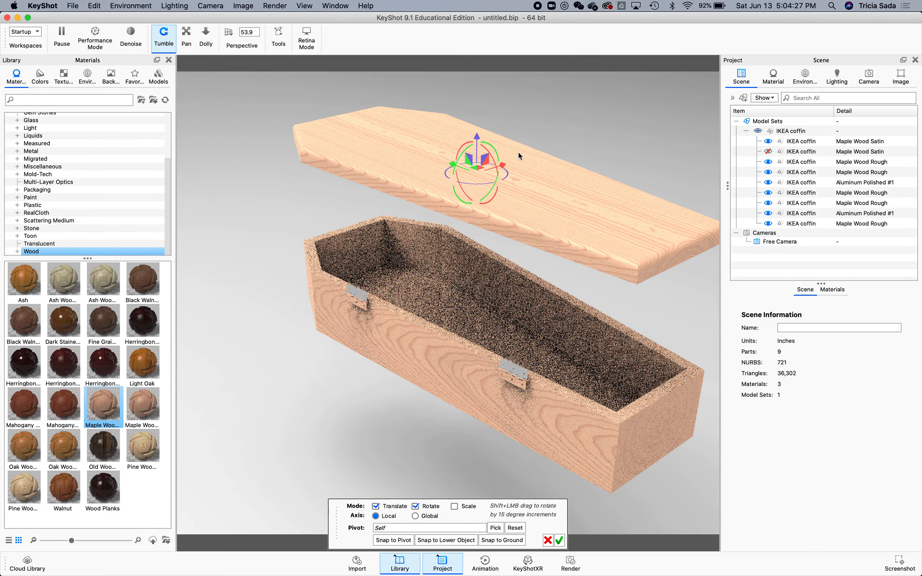
drag(481, 139, 477, 211)
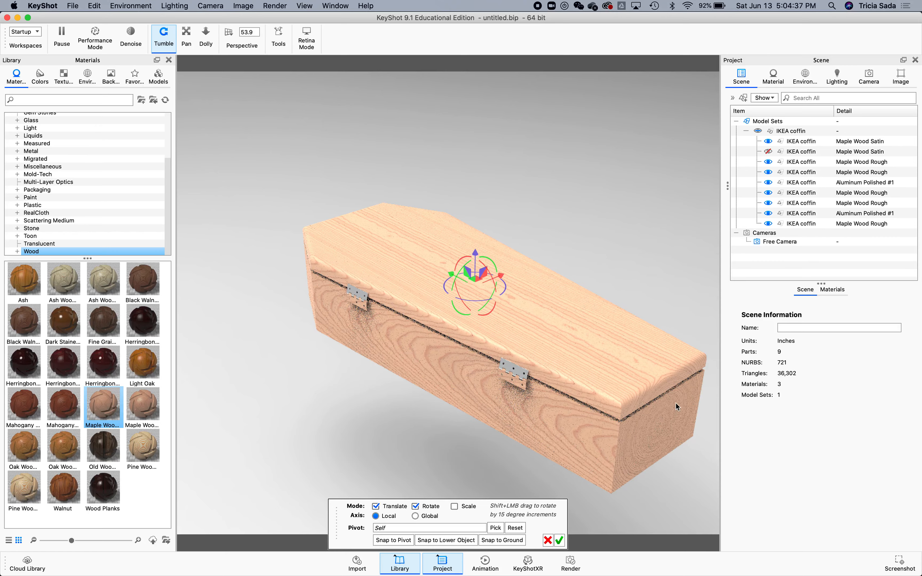
drag(477, 253, 478, 256)
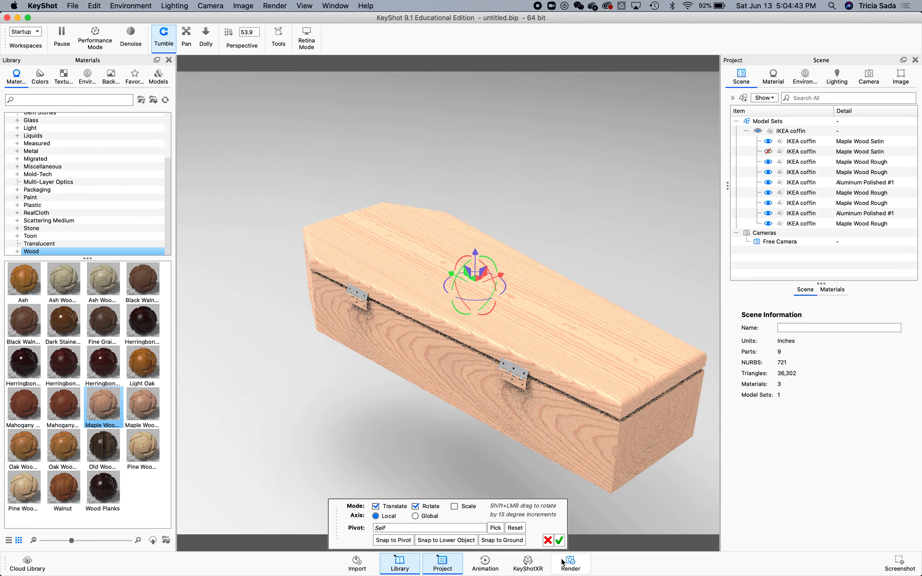
Confirm the lid placement and unlink the materials of both front hinges from the wood.
click(560, 540)
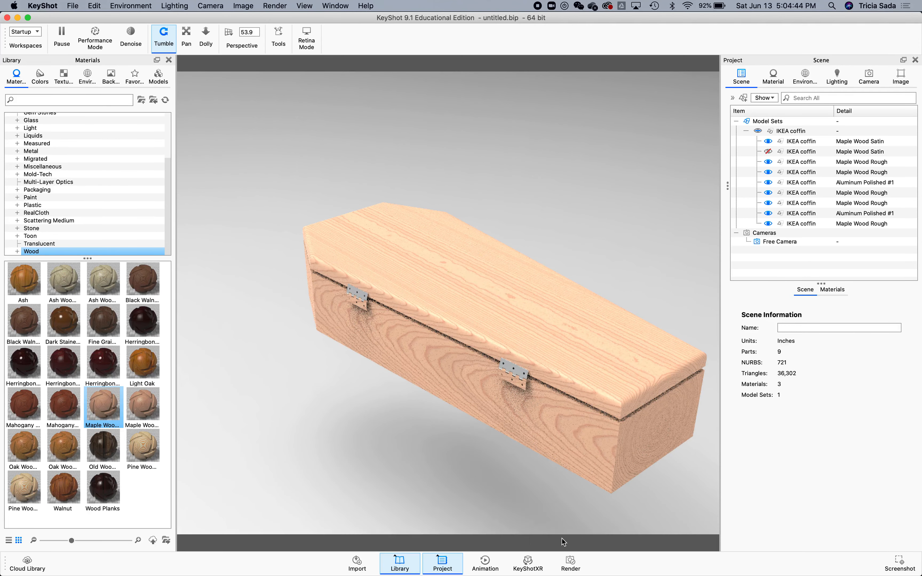
double_click(508, 381)
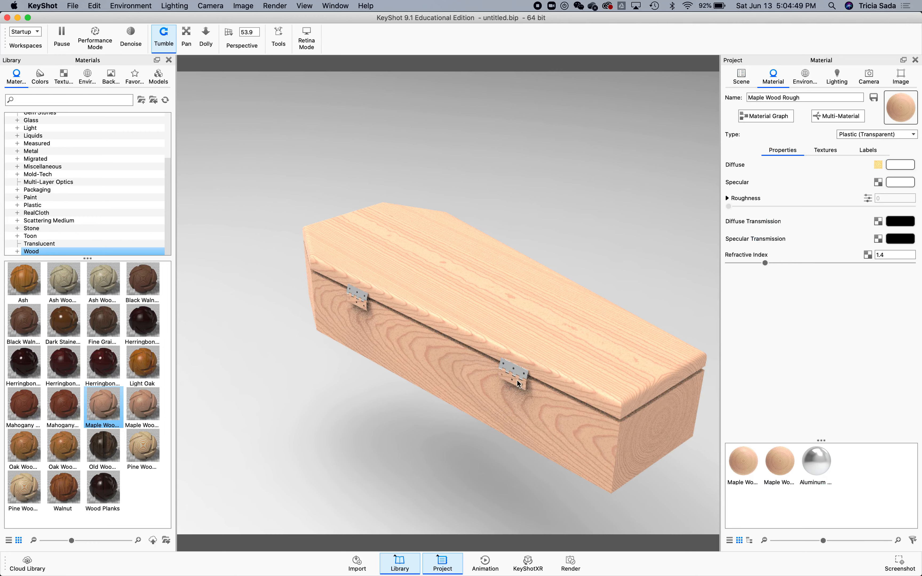
right_click(509, 381)
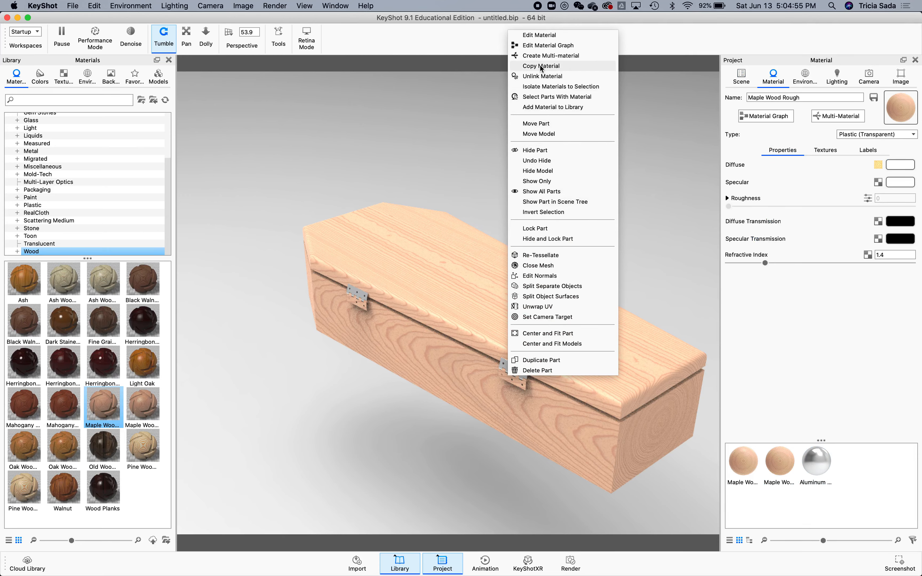
click(541, 75)
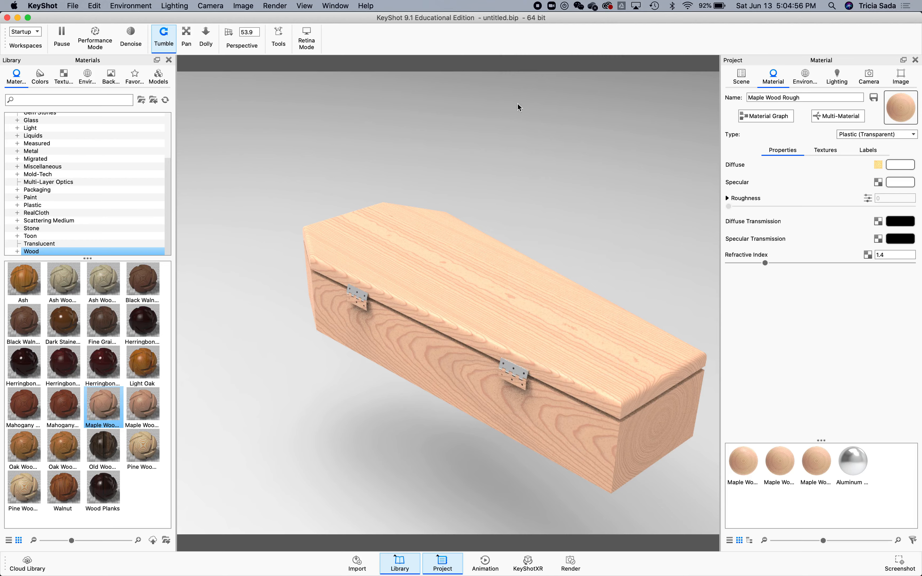
right_click(354, 306)
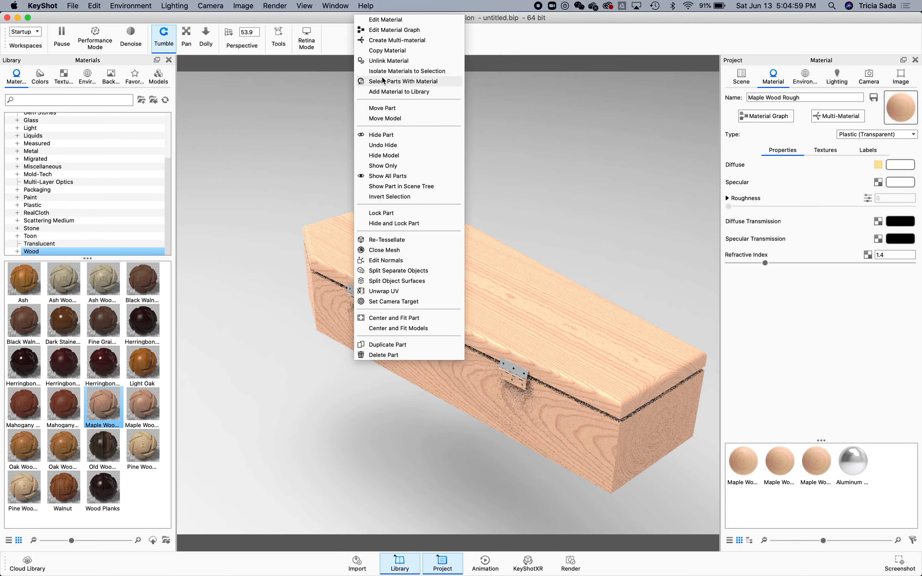
click(385, 61)
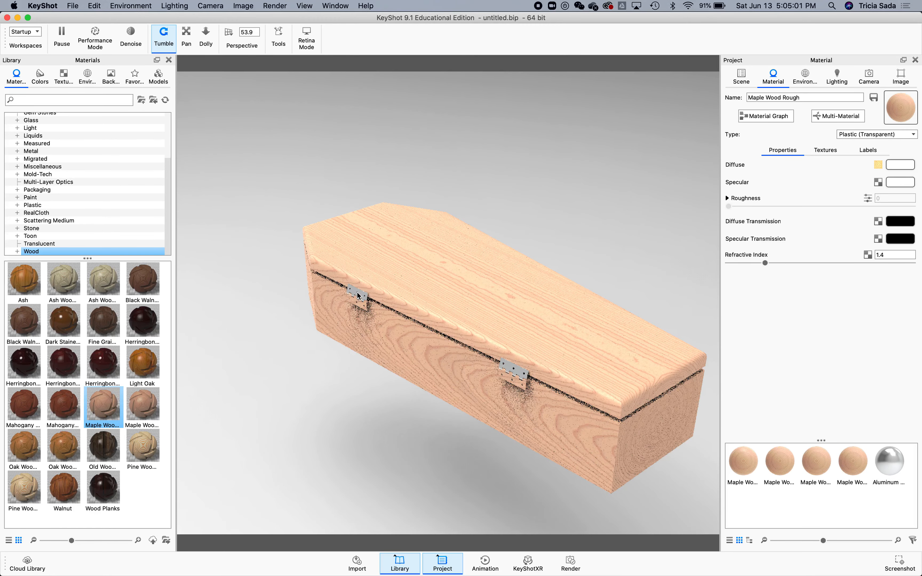
Zoom in on a hinge, copy its metal material and paste it onto the other hinge leaf.
scroll(358, 295, up, 5)
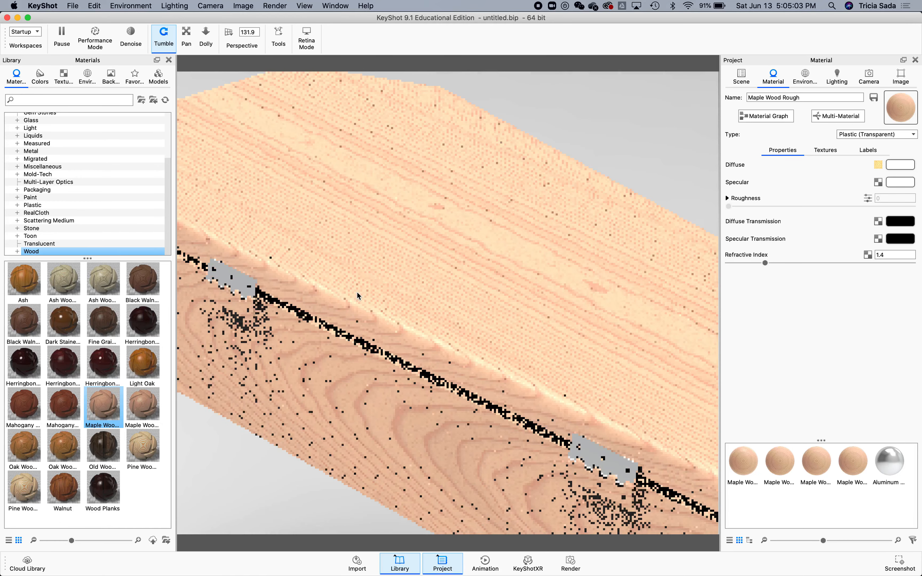
right_click(231, 280)
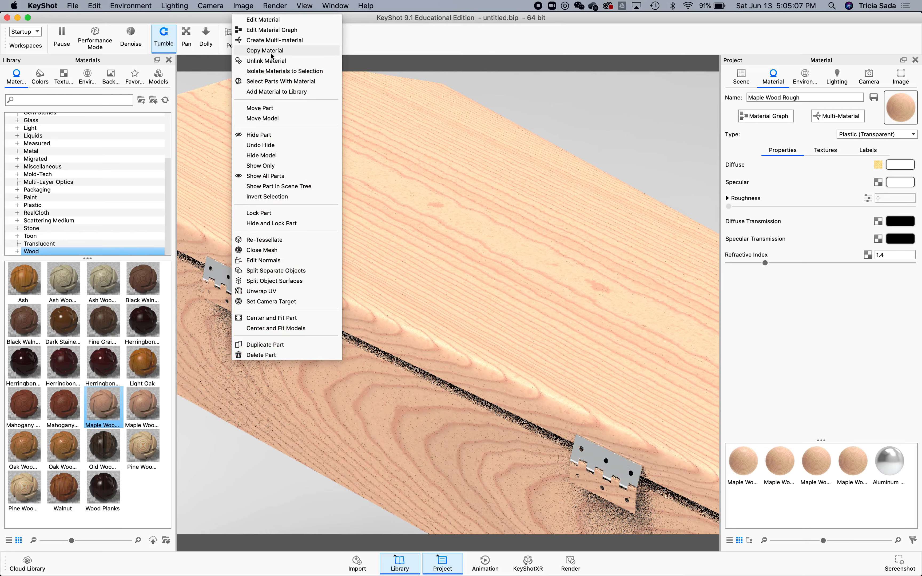
click(327, 52)
right_click(232, 304)
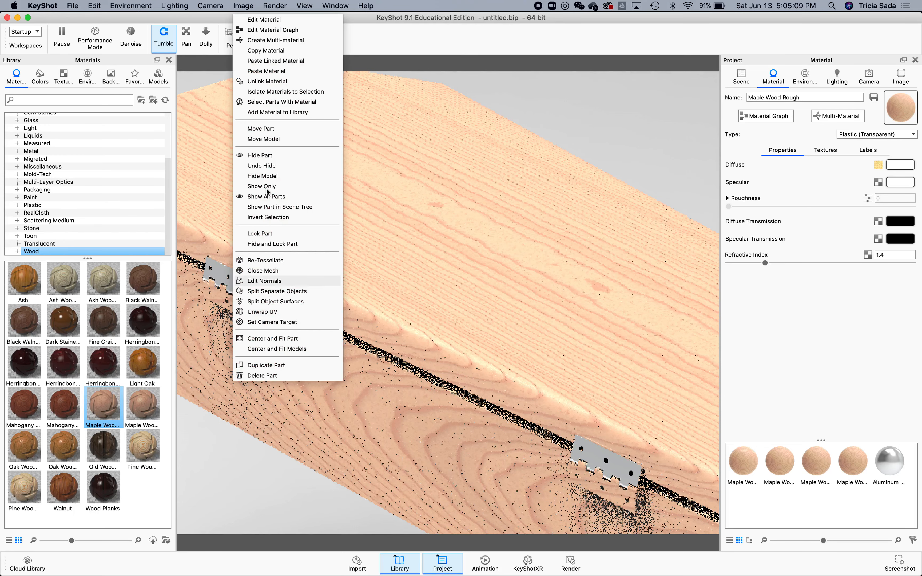
click(281, 70)
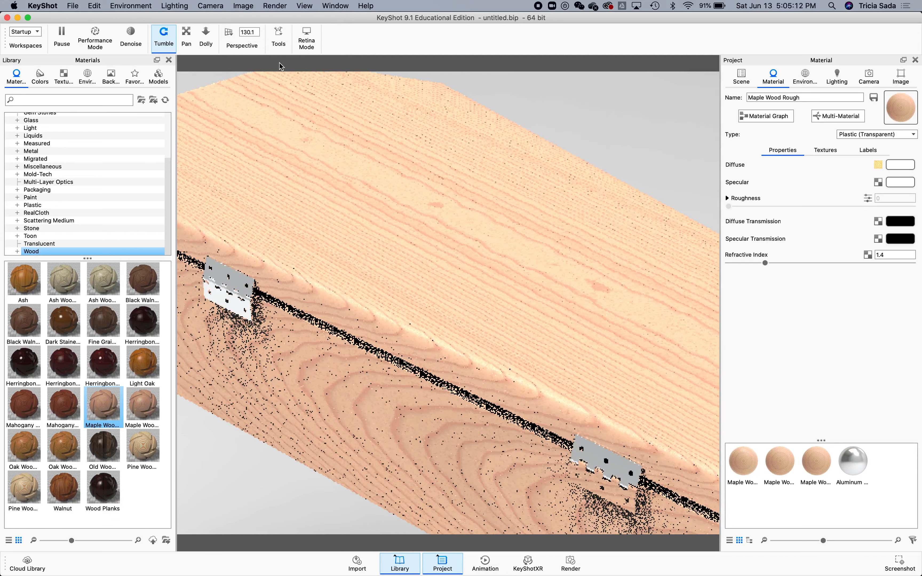
Paste the material as a linked material onto the second hinge.
right_click(596, 485)
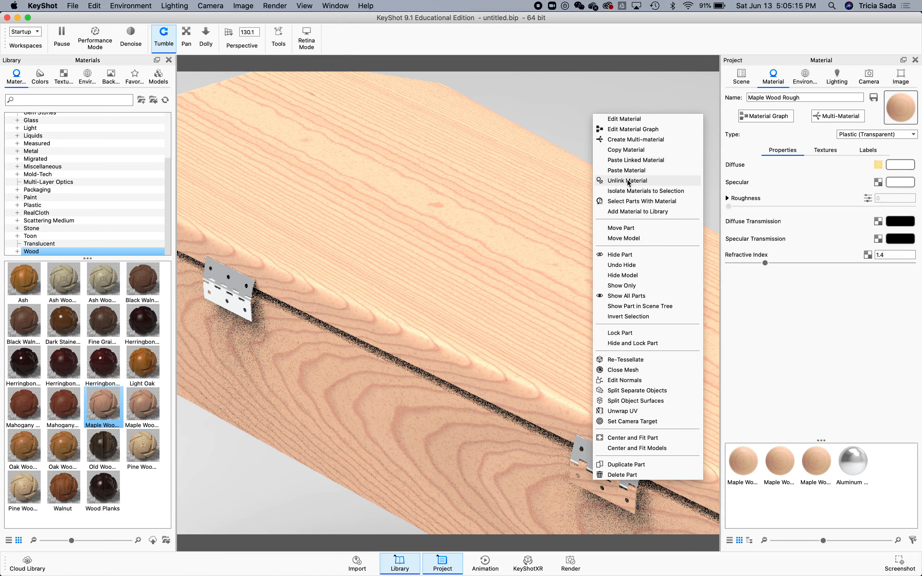
click(622, 160)
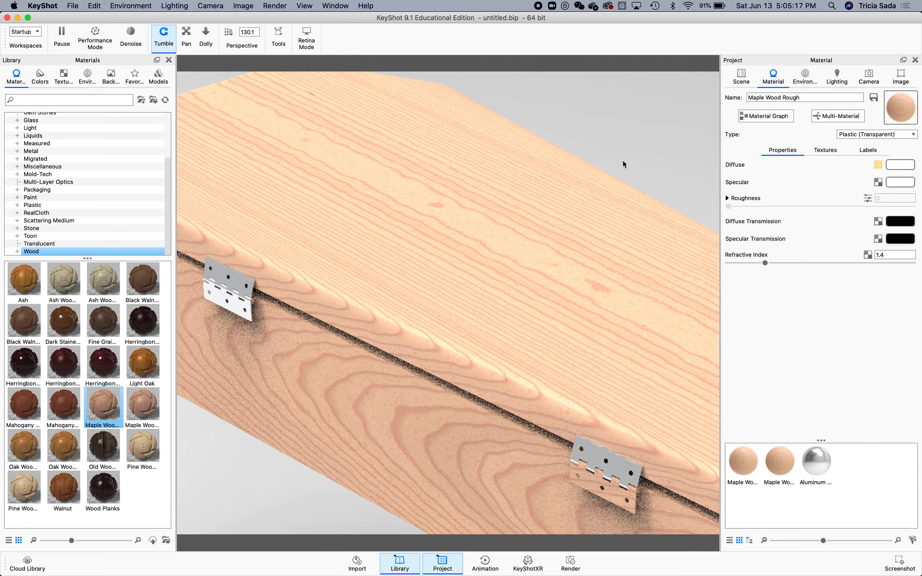
scroll(530, 332, down, 3)
scroll(530, 333, down, 4)
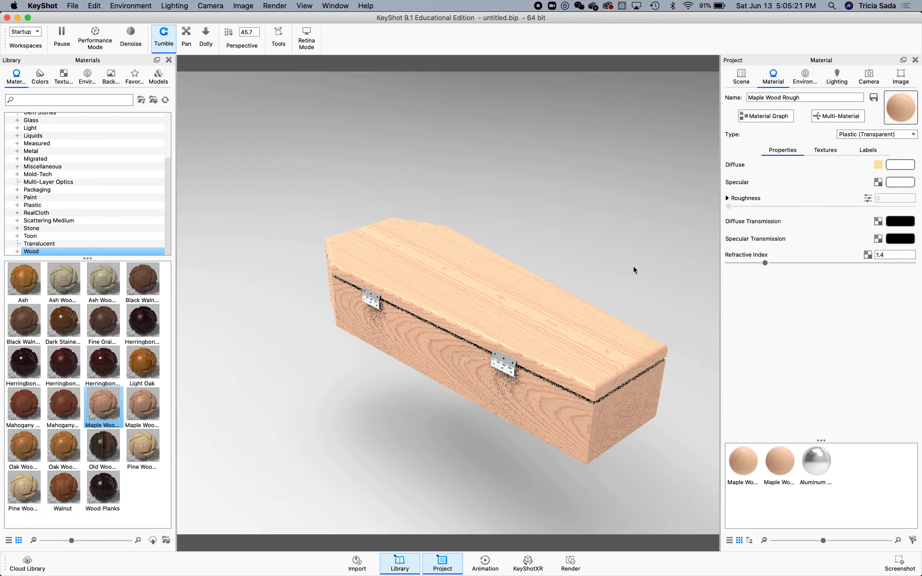
Orbit and zoom around the coffin to inspect the hinges and wood surfaces.
right_click(596, 237)
click(590, 198)
drag(589, 197, 602, 269)
scroll(603, 265, down, 10)
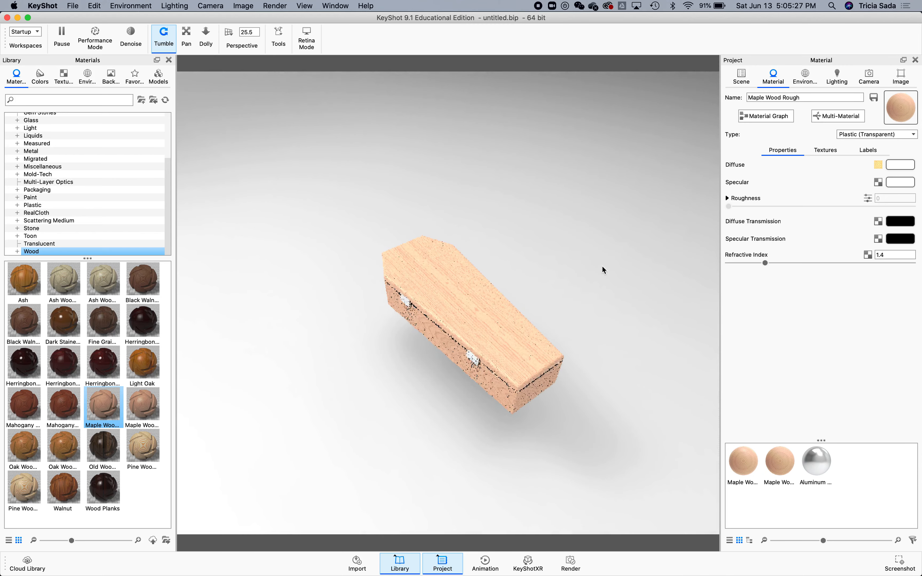
scroll(639, 389, up, 6)
scroll(639, 389, down, 2)
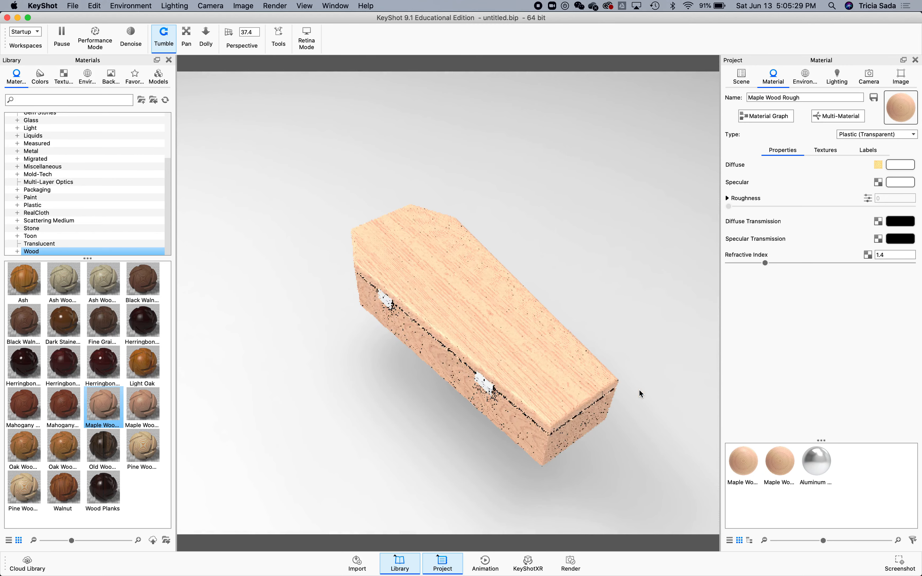
click(609, 255)
right_click(598, 238)
click(581, 189)
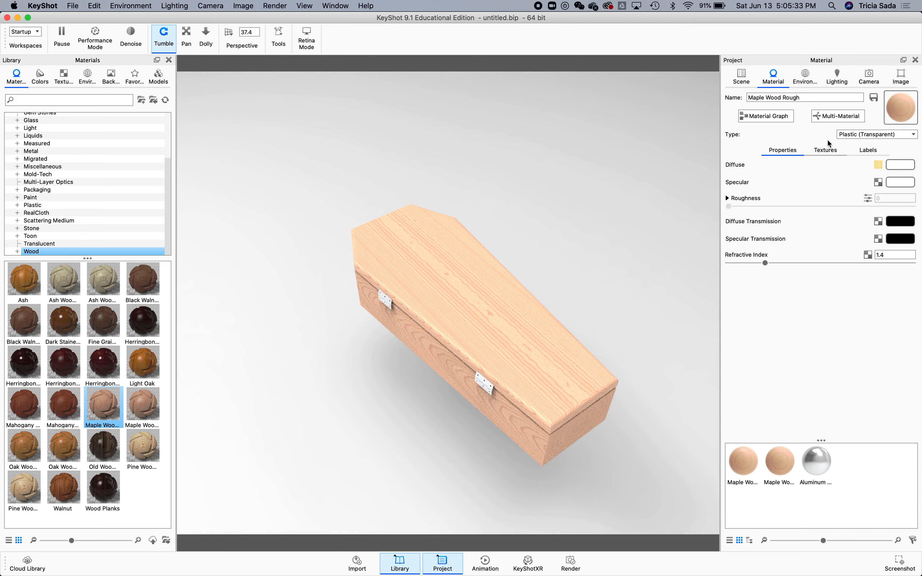
Select the whole coffin, move it down with the Move Tool, and snap it to the ground.
click(742, 76)
click(792, 131)
click(821, 311)
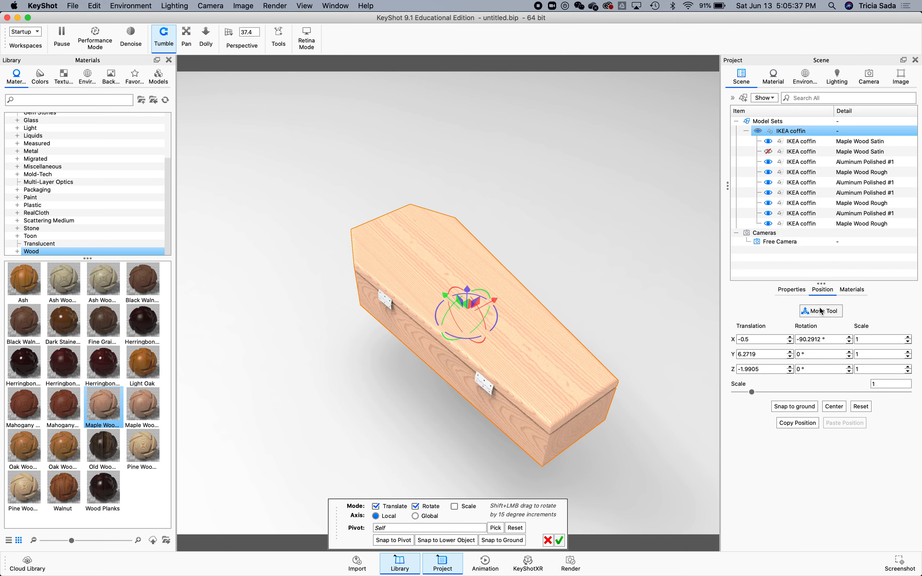
drag(468, 286, 450, 435)
drag(467, 341, 465, 355)
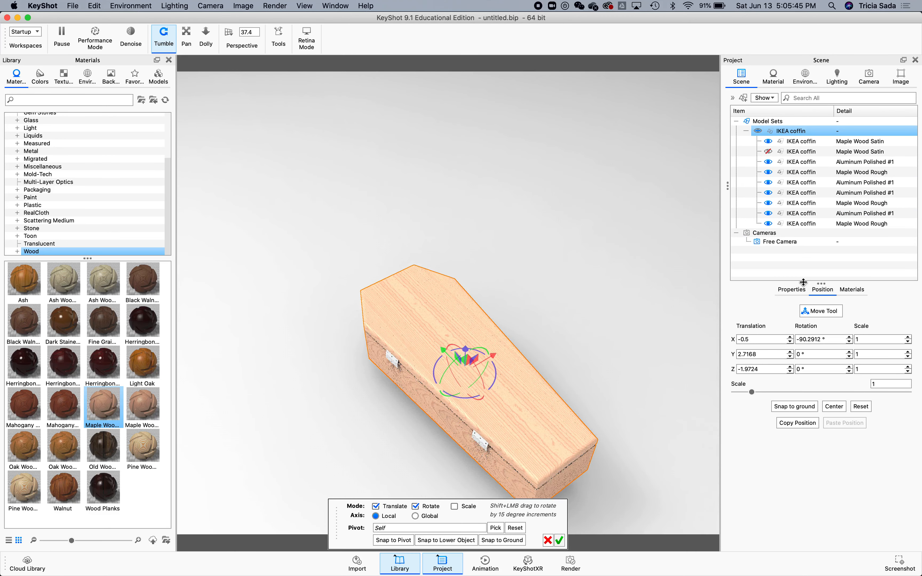
click(790, 407)
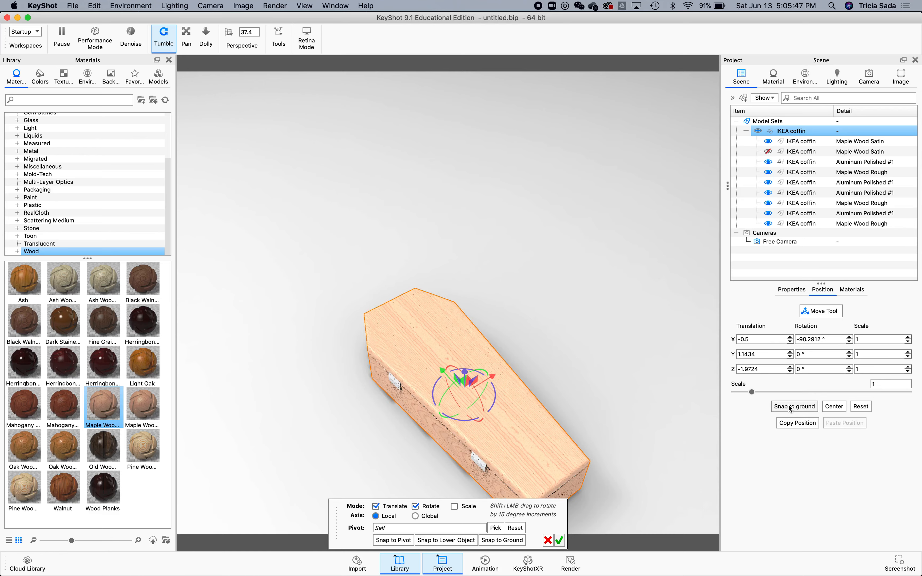
right_click(613, 345)
click(610, 391)
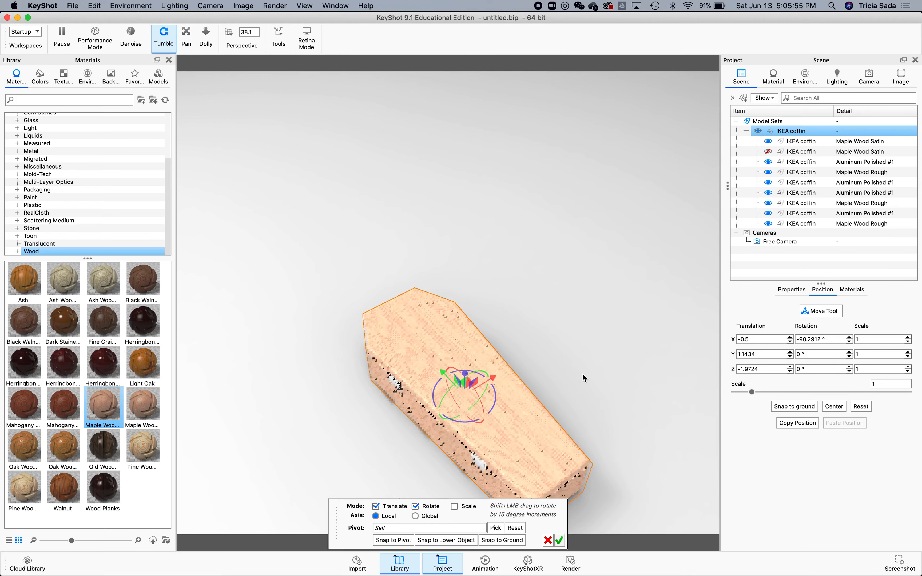
drag(465, 377, 465, 372)
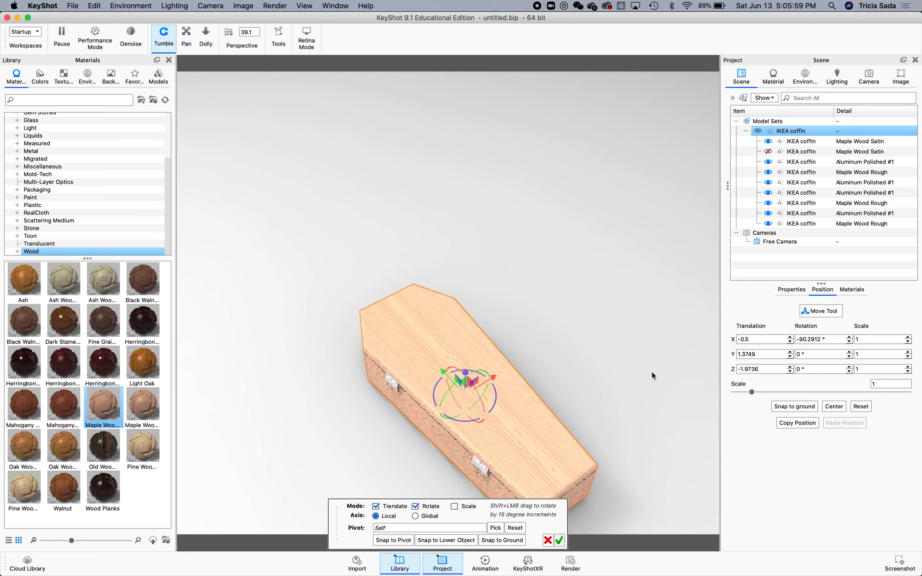
Orbit and zoom around the repositioned coffin to check its placement.
scroll(647, 376, down, 5)
scroll(648, 376, up, 10)
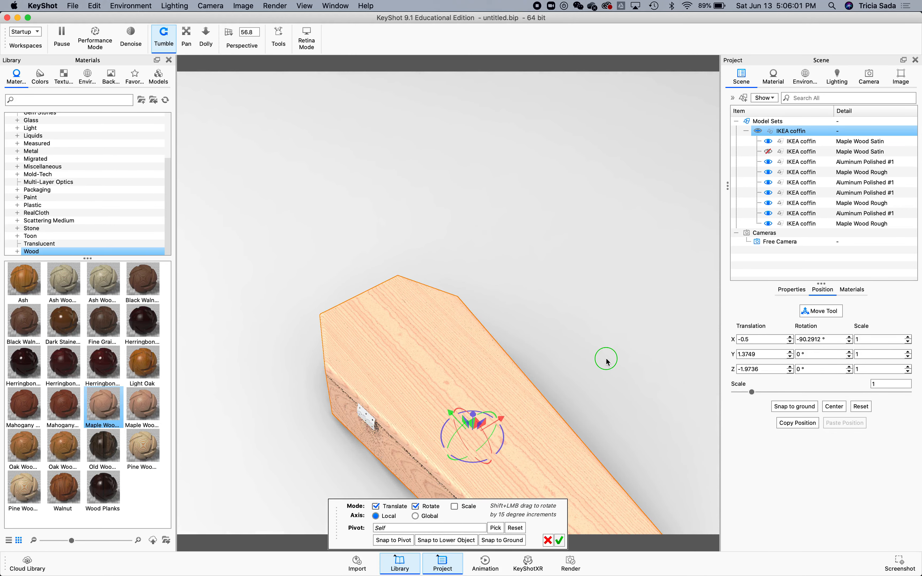
right_click(559, 325)
click(549, 328)
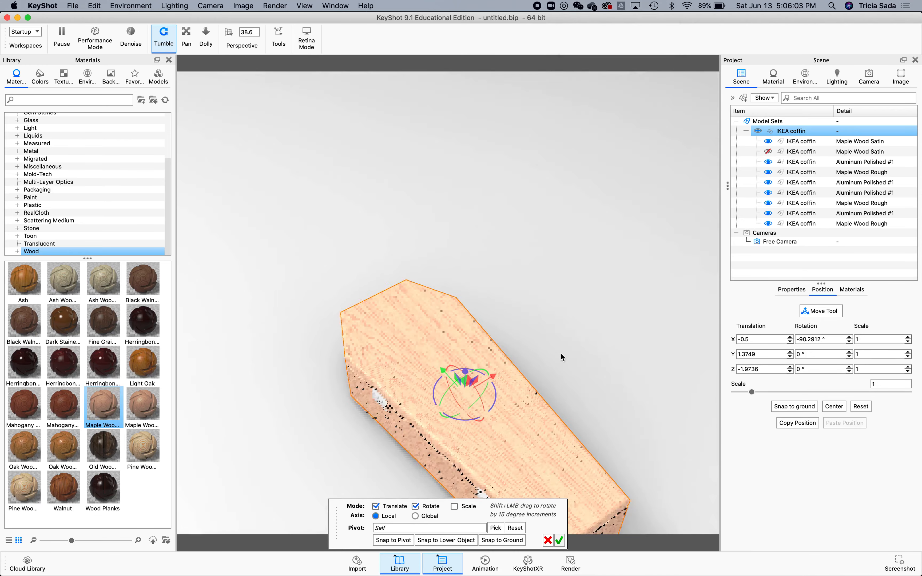
scroll(561, 354, down, 6)
scroll(532, 424, up, 3)
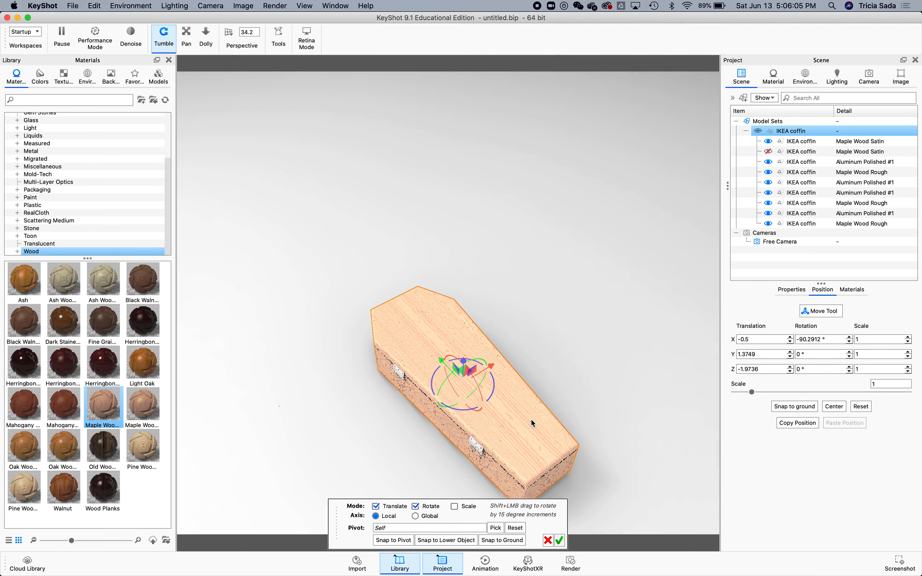
right_click(503, 385)
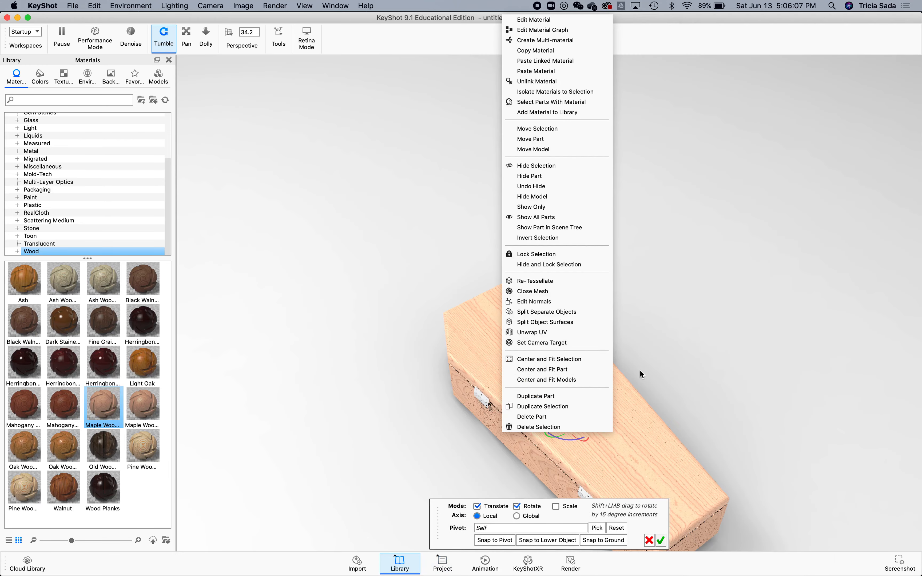
click(678, 355)
key(space)
drag(632, 373, 696, 407)
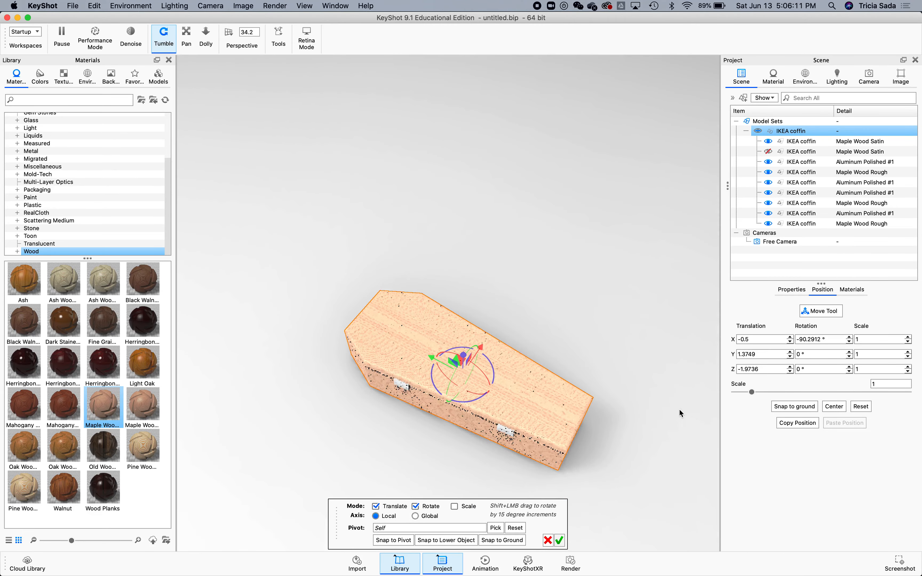
scroll(548, 435, up, 10)
scroll(548, 435, down, 8)
scroll(549, 435, down, 4)
scroll(548, 435, up, 3)
drag(640, 333, 561, 358)
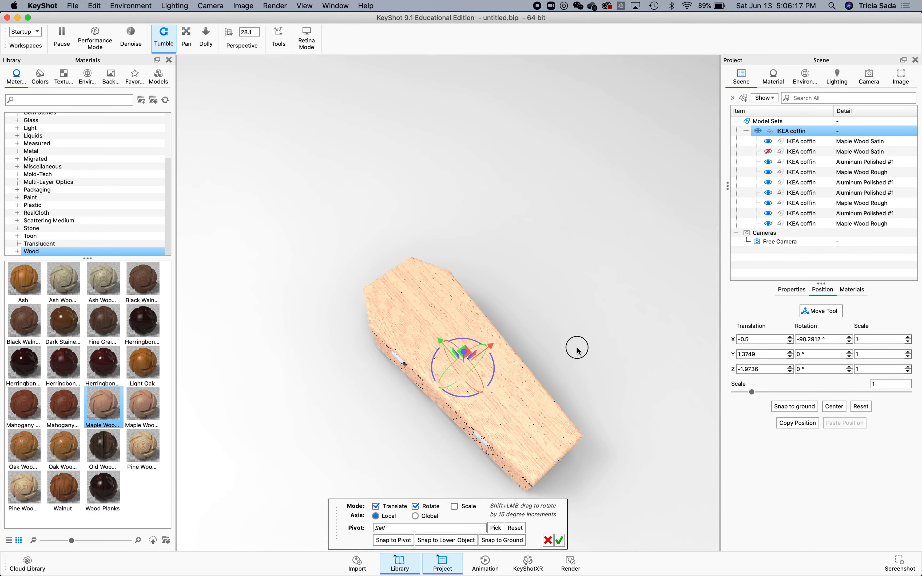
scroll(561, 358, down, 5)
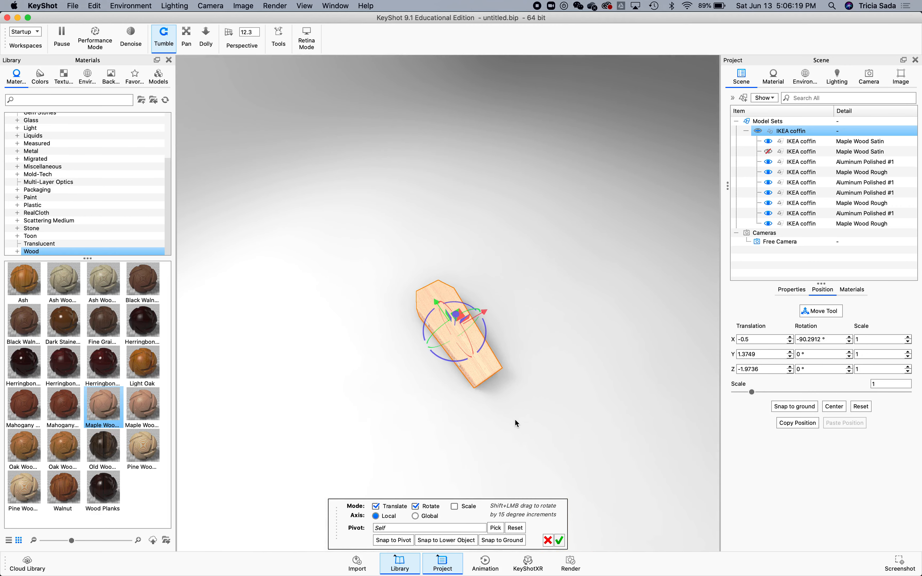
scroll(514, 419, up, 3)
scroll(515, 419, down, 2)
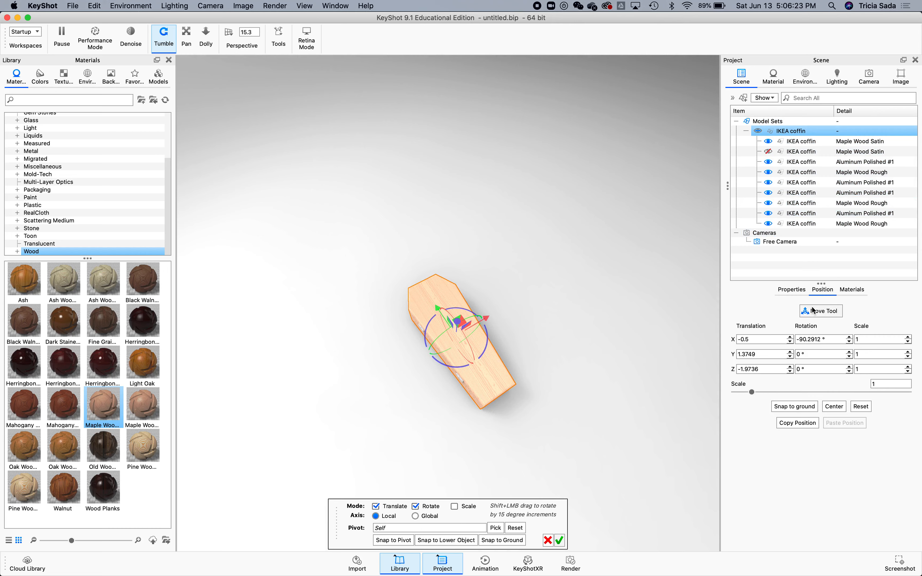
Close the Move Tool and set the camera target on the coffin.
click(820, 311)
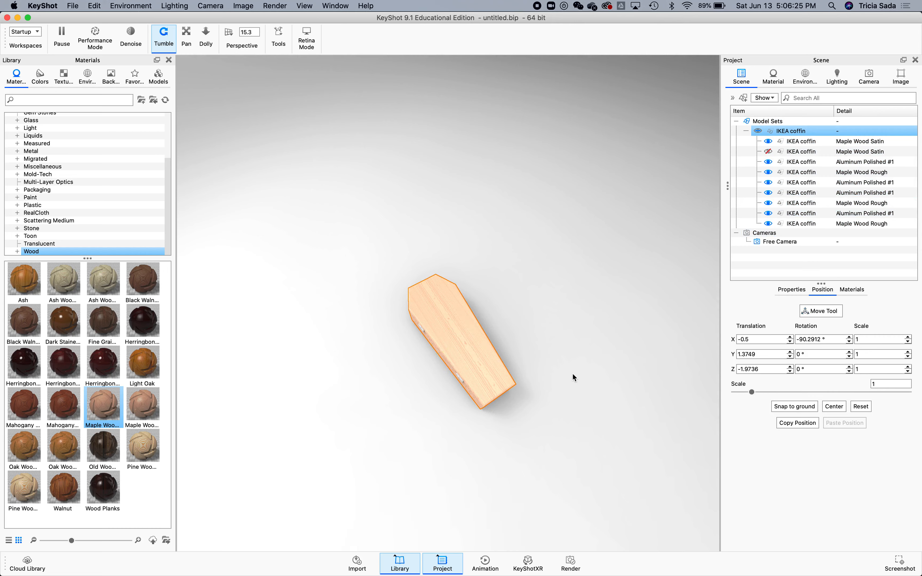
right_click(583, 326)
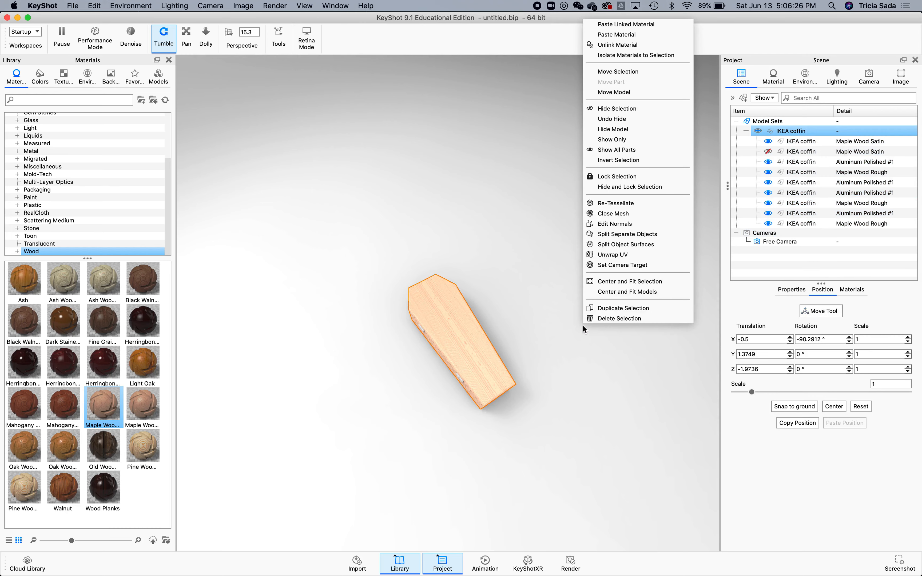
click(500, 366)
right_click(489, 387)
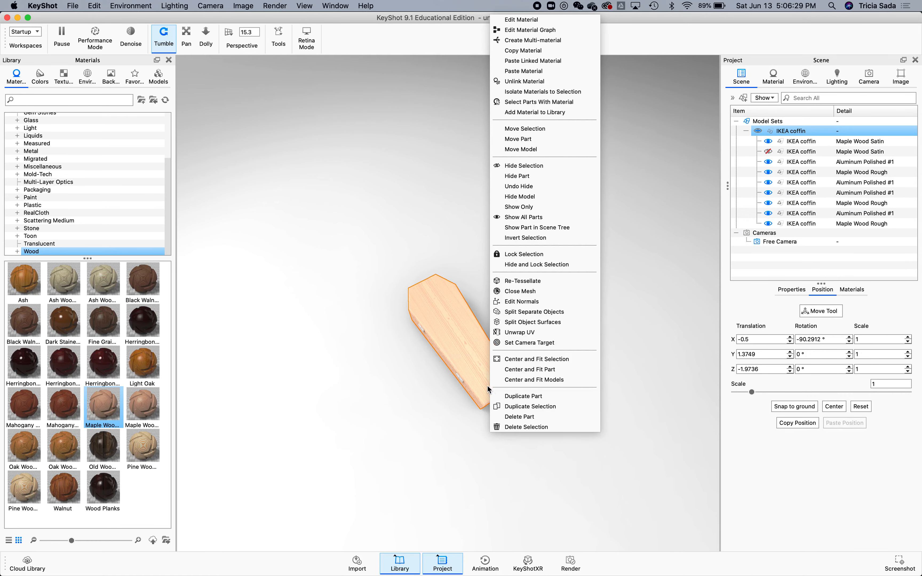
click(498, 345)
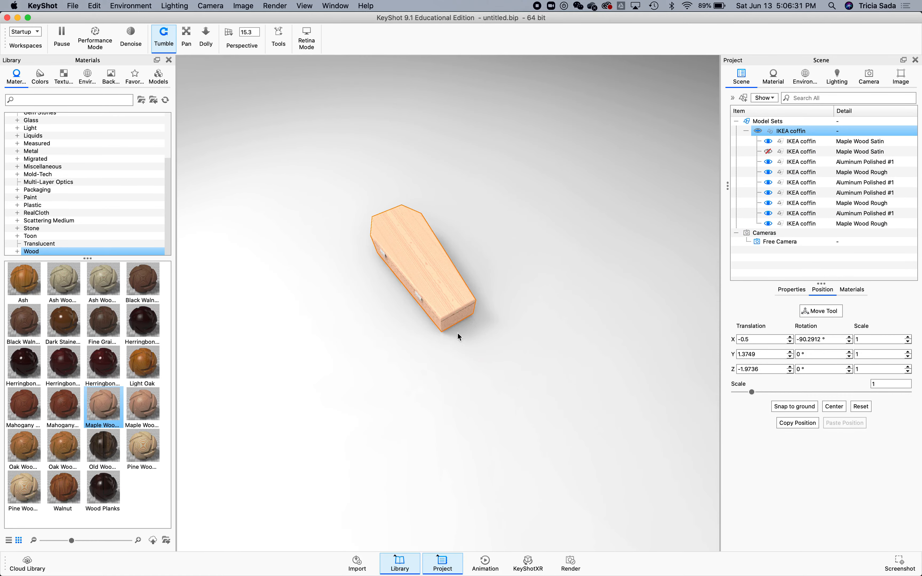
Zoom in on the coffin and open the hinge's Aluminum Polished #1 material for editing.
scroll(426, 267, up, 5)
drag(318, 127, 463, 239)
right_click(475, 294)
right_click(392, 241)
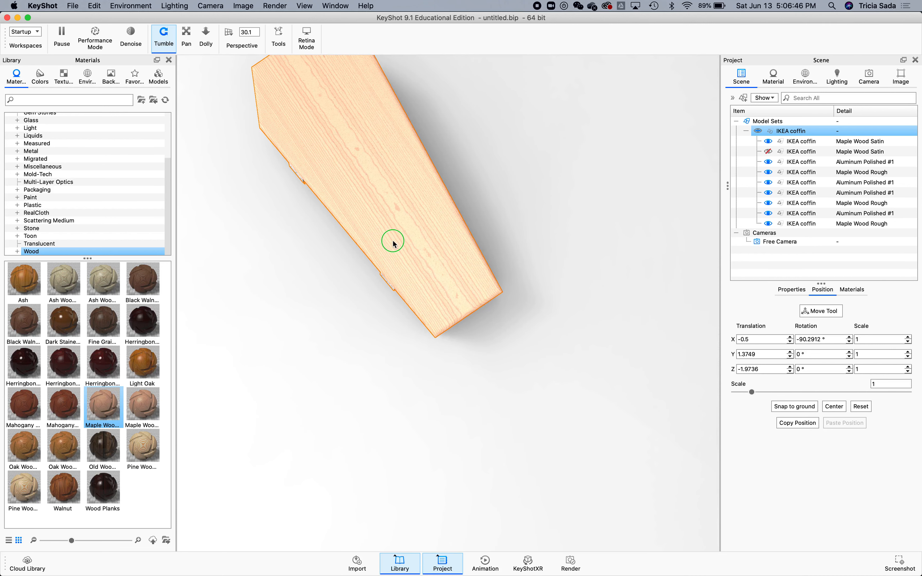
click(345, 254)
right_drag(318, 256, 327, 287)
drag(316, 281, 286, 188)
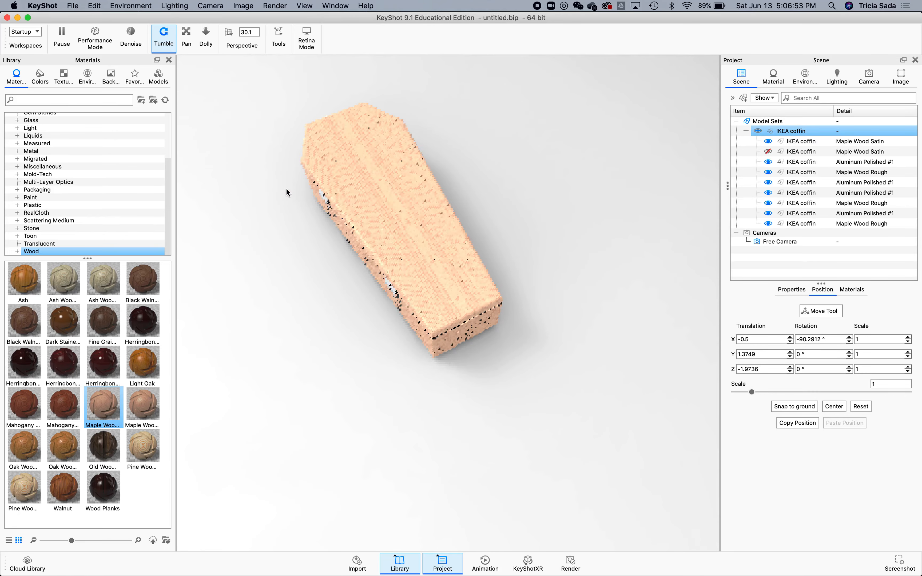
double_click(318, 200)
click(321, 200)
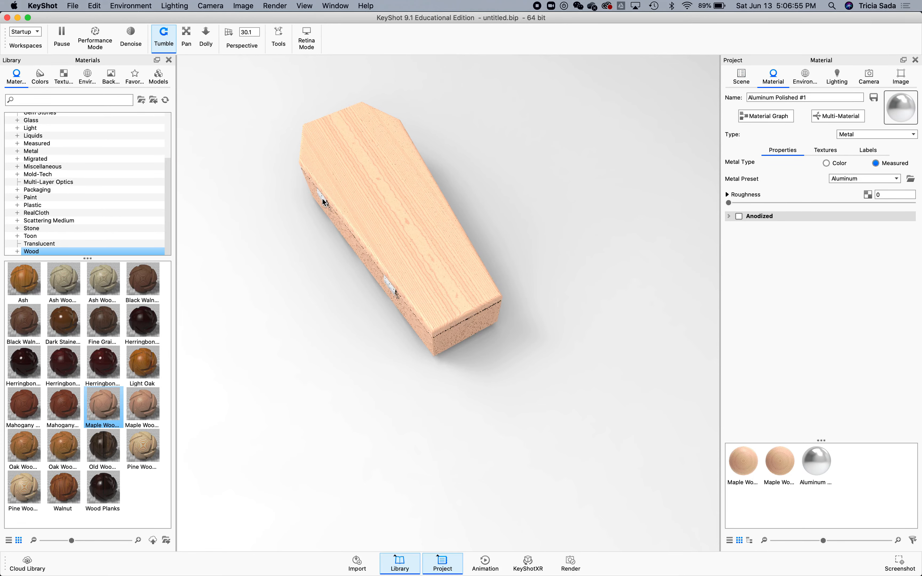
Set the camera target on the coffin's side hinge.
right_click(322, 199)
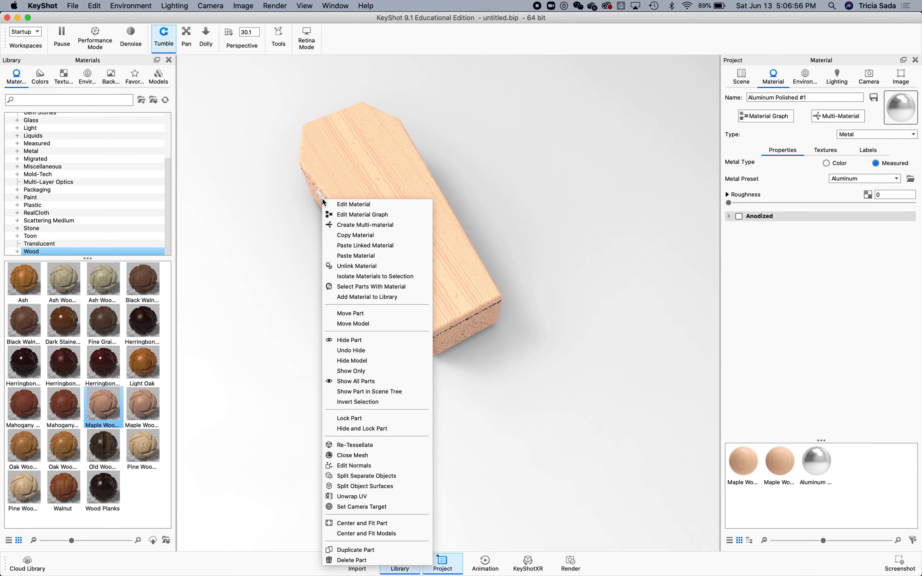
click(352, 507)
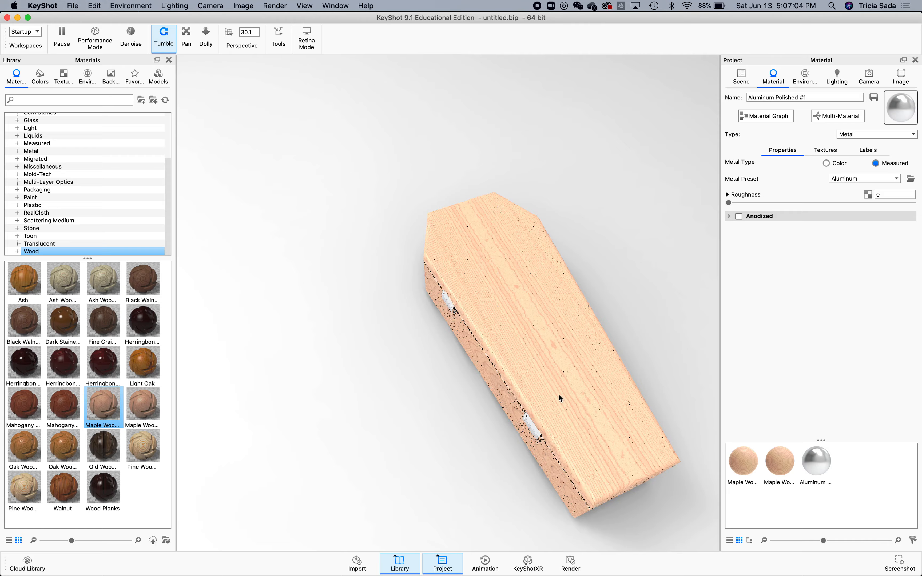
scroll(513, 311, up, 3)
scroll(513, 311, down, 2)
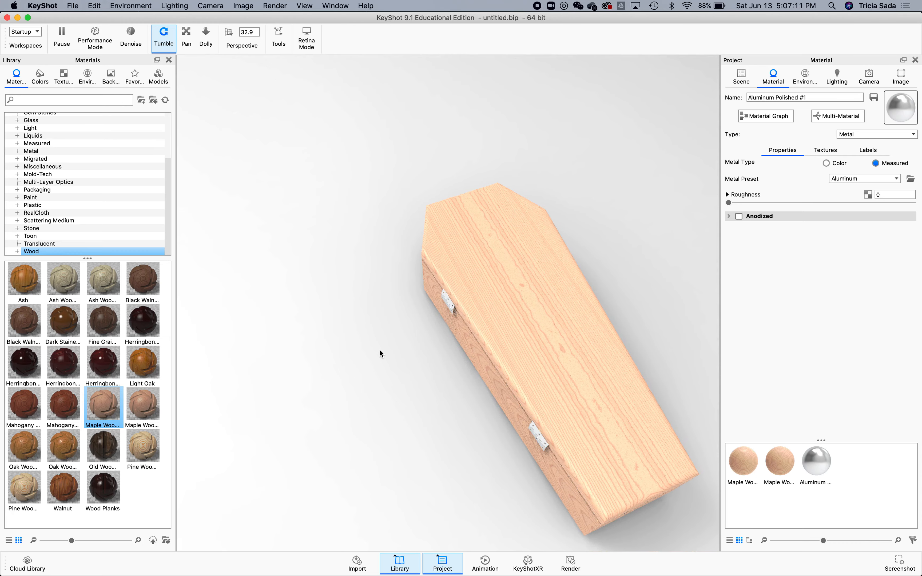
drag(572, 306, 574, 212)
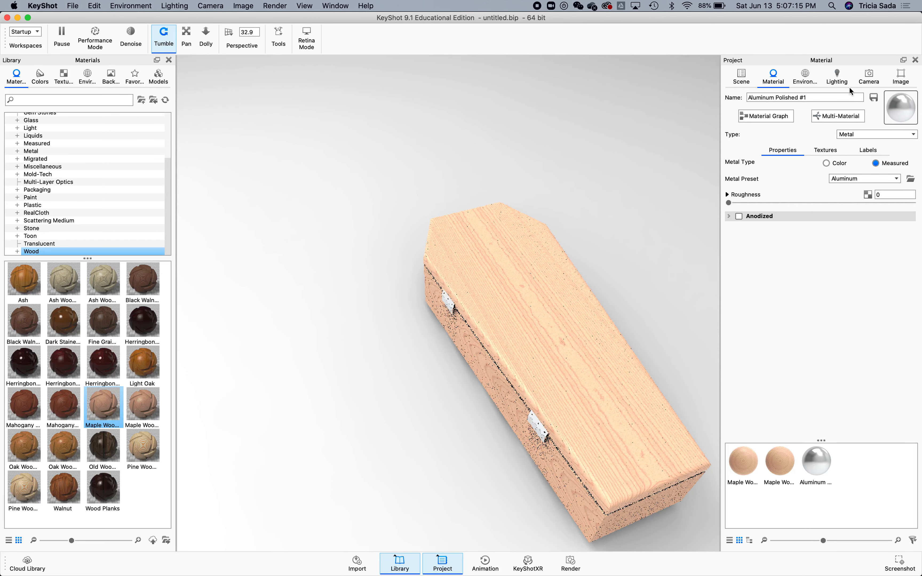
Open the camera's lens settings and raise the perspective focal length to about 48.7 mm.
click(866, 79)
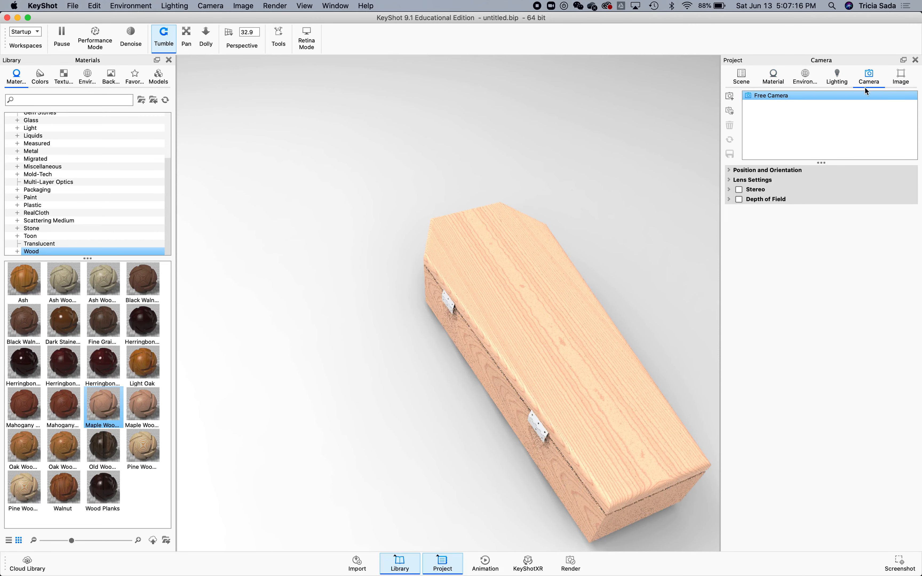
click(794, 178)
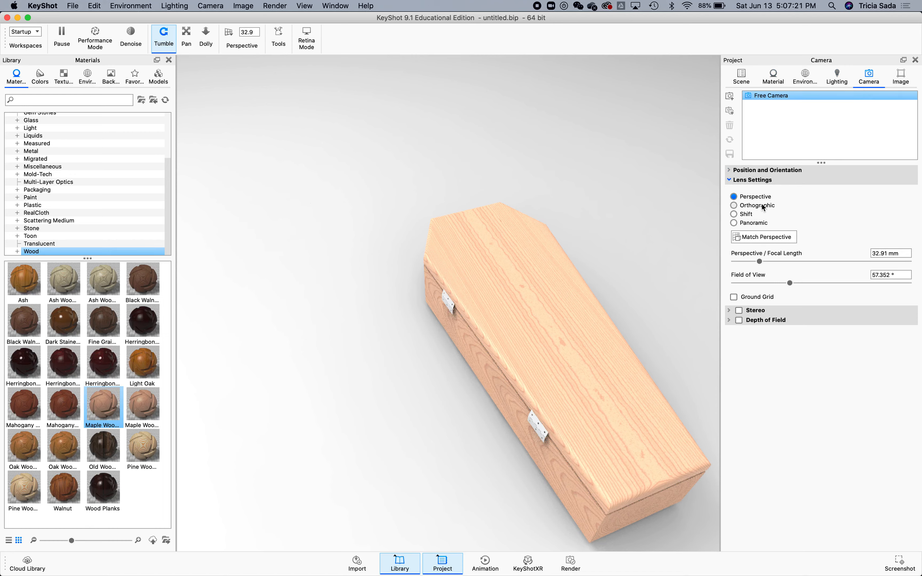
drag(760, 261, 775, 261)
Open the coffin's Maple Wood Satin material in the material properties.
right_click(502, 256)
click(394, 379)
click(773, 76)
mouse_move(263, 214)
mouse_down()
mouse_move(233, 203)
mouse_move(271, 220)
mouse_move(323, 188)
mouse_move(251, 249)
mouse_move(265, 273)
mouse_move(249, 270)
mouse_move(239, 249)
mouse_move(253, 229)
mouse_up()
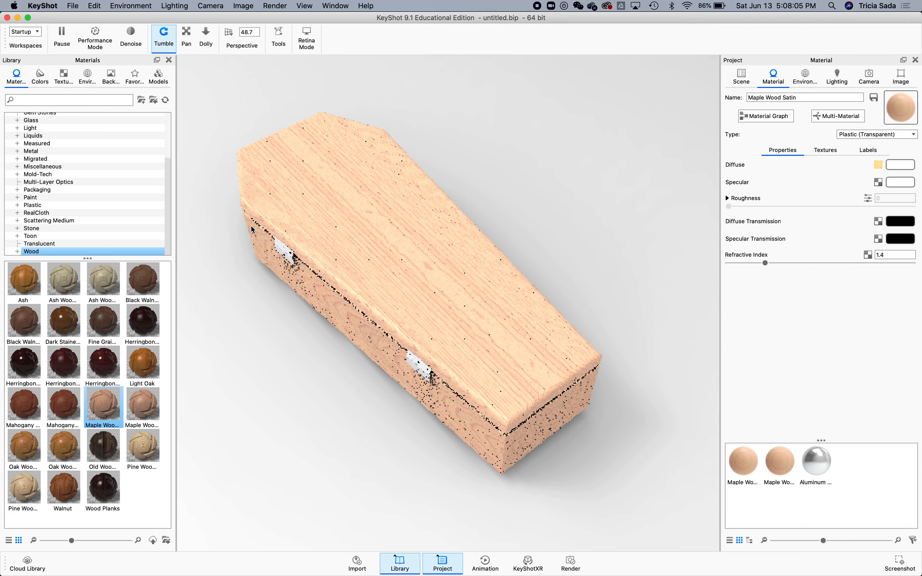
Open the lighting settings and switch the lighting preset to Jewelry.
click(833, 81)
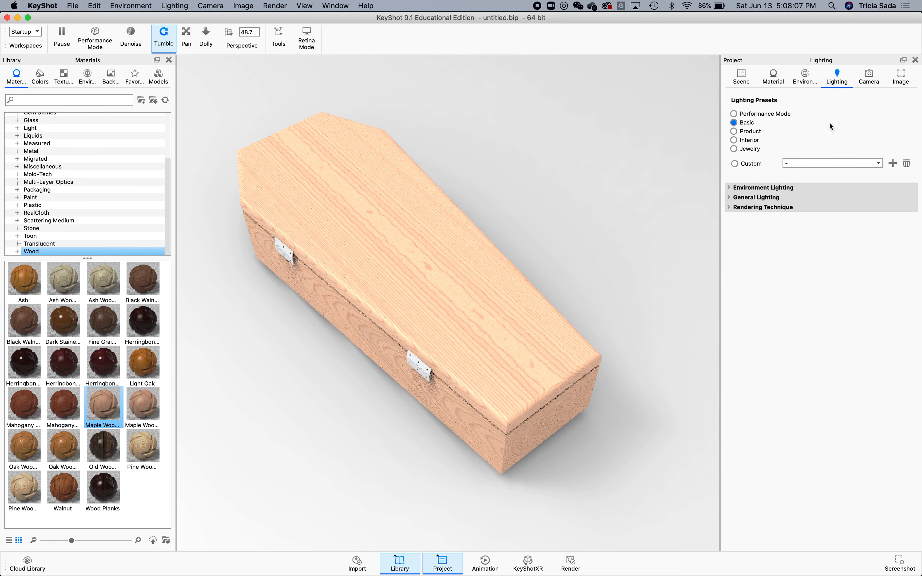
click(780, 188)
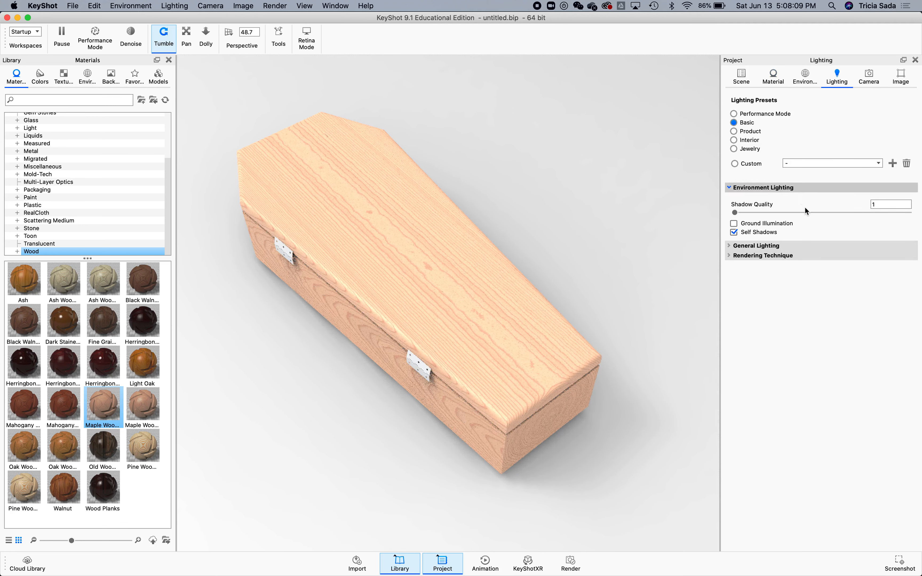
click(769, 245)
drag(753, 270, 739, 270)
drag(740, 273, 756, 273)
click(748, 132)
click(746, 122)
click(748, 133)
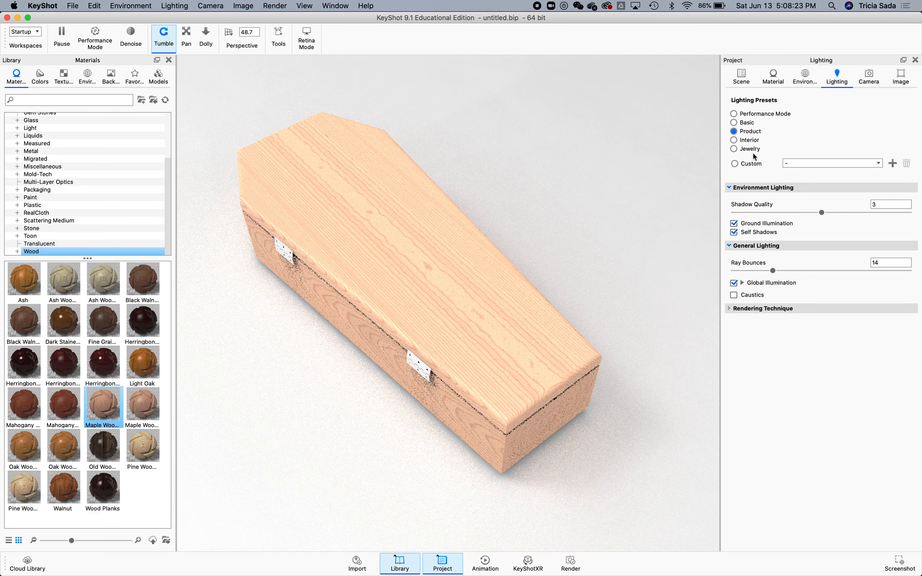
click(759, 148)
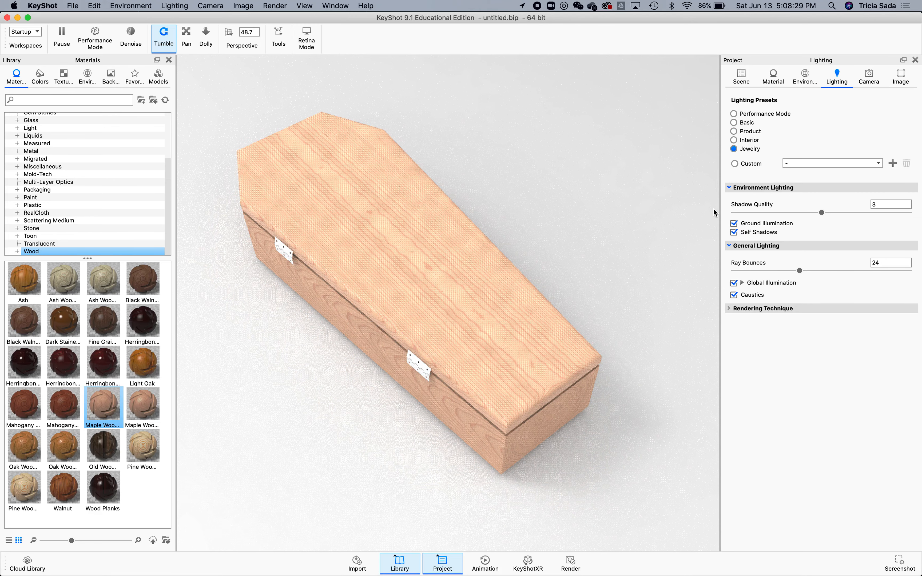
Browse the environment library thumbnails for a suitable environment.
drag(642, 244, 659, 259)
click(87, 78)
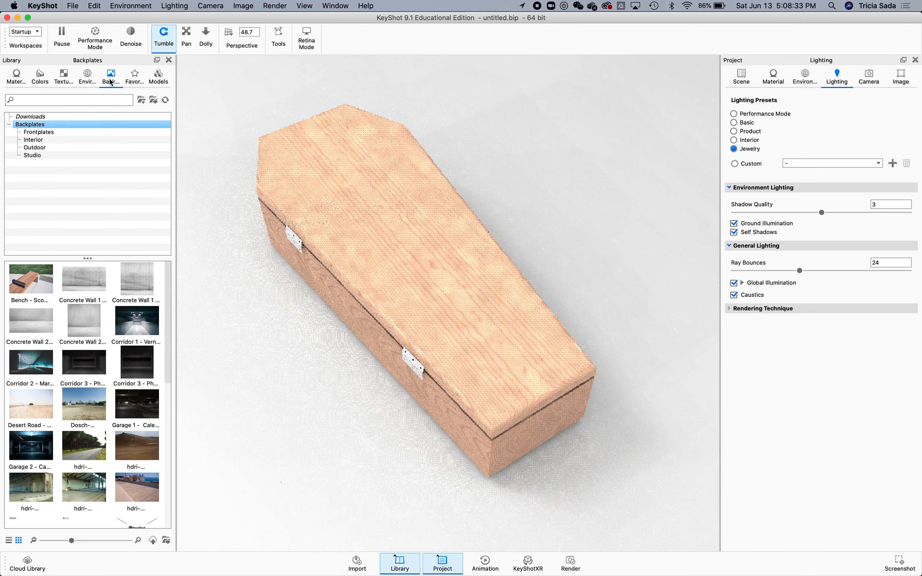
scroll(132, 385, down, 10)
click(130, 386)
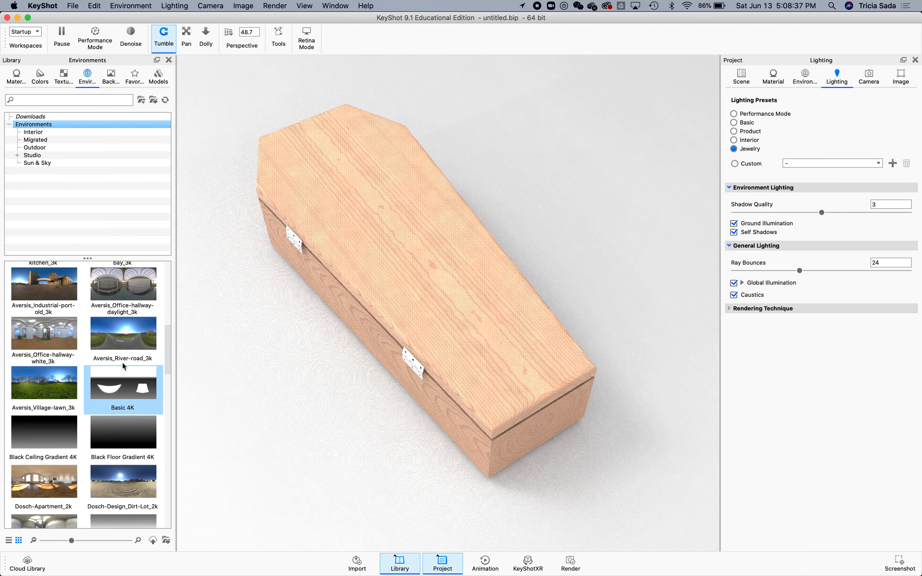
click(122, 468)
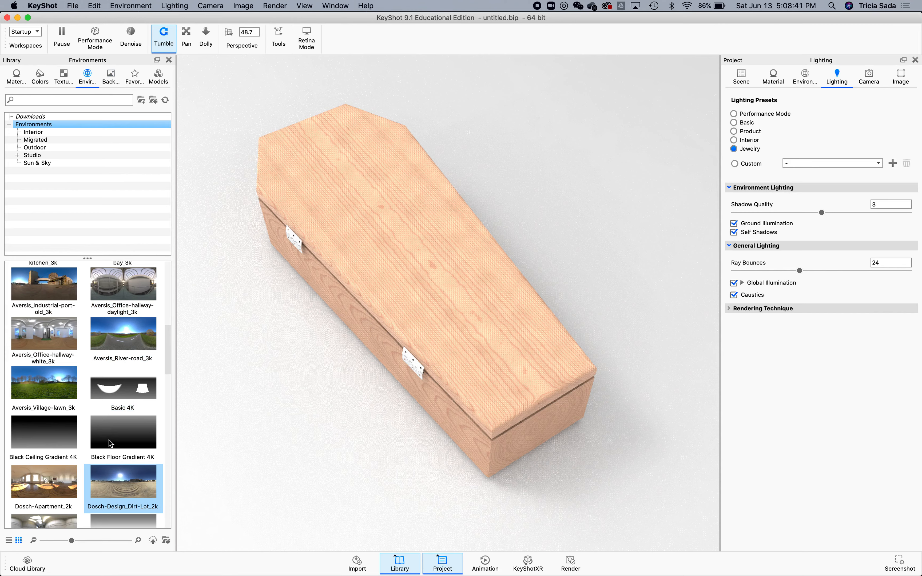
scroll(104, 452, down, 5)
click(103, 453)
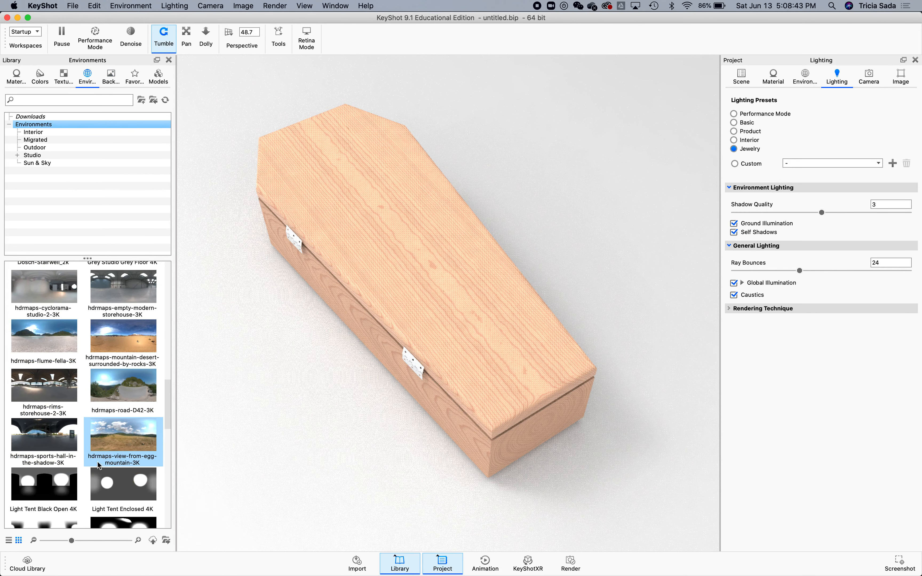
Apply the hdrmaps-rims-storehouse-2-3K environment to the scene and undo it.
scroll(57, 404, up, 1)
click(58, 404)
drag(54, 437, 222, 392)
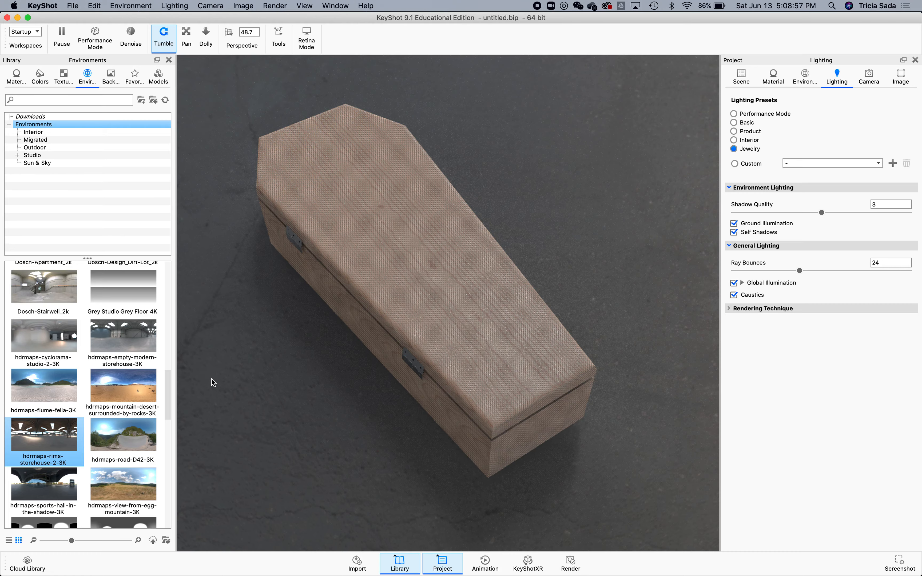
key(super+z)
Adjust the camera position, setting azimuth to about -48.6° and perspective focal length to about 50.7 mm.
drag(311, 373, 222, 322)
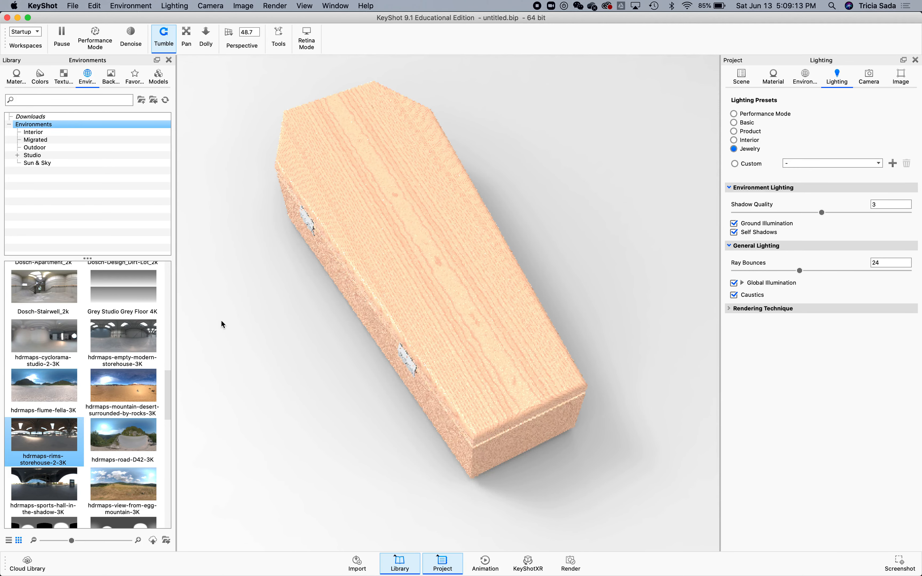
drag(315, 336, 296, 330)
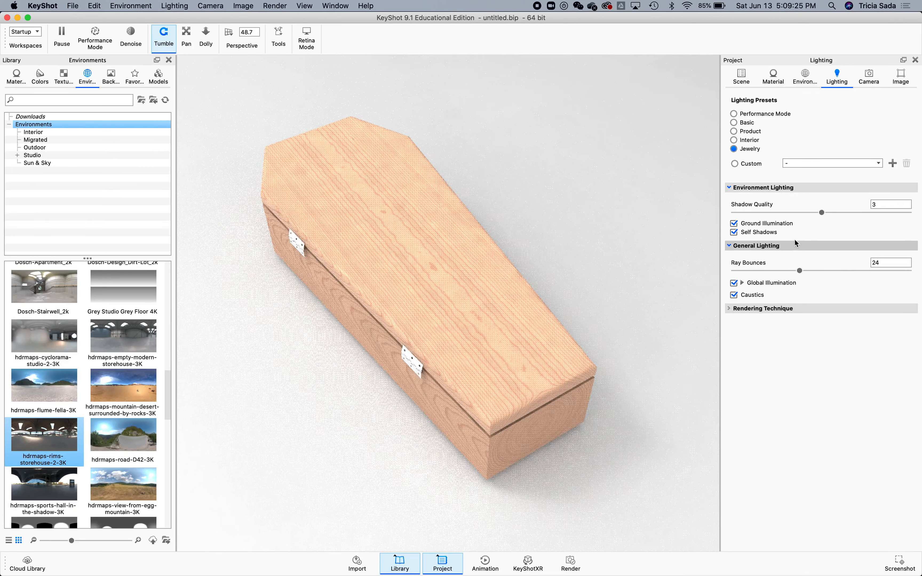
click(867, 81)
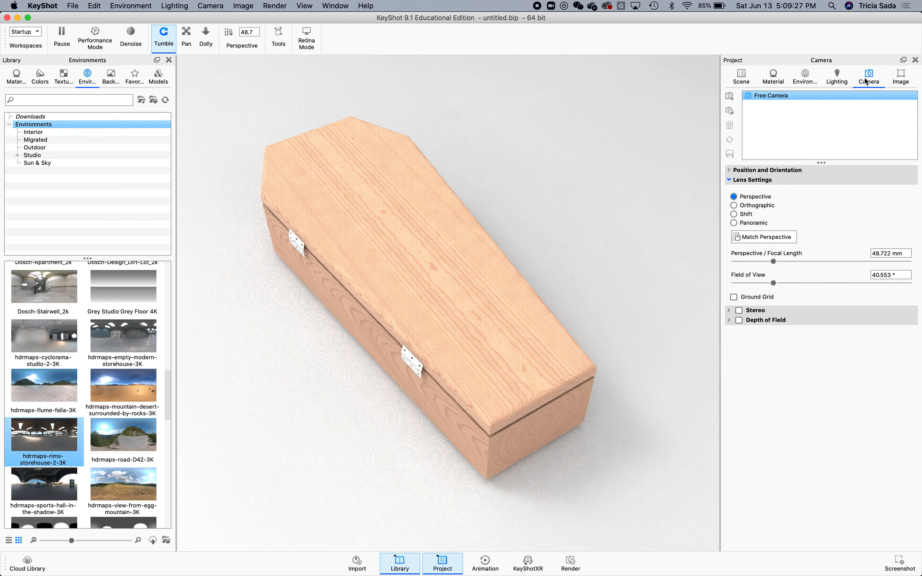
click(784, 170)
drag(797, 217, 800, 217)
drag(821, 285, 825, 285)
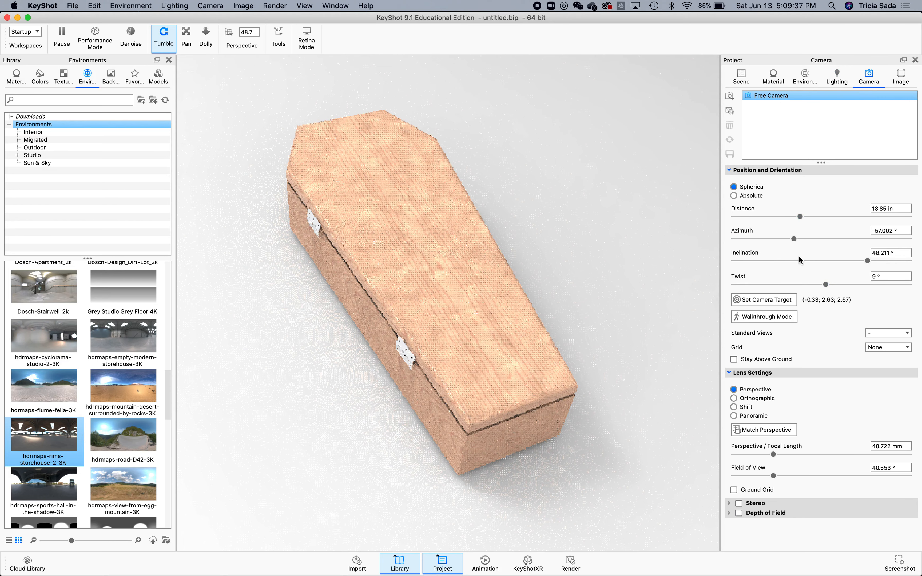
drag(794, 238, 798, 239)
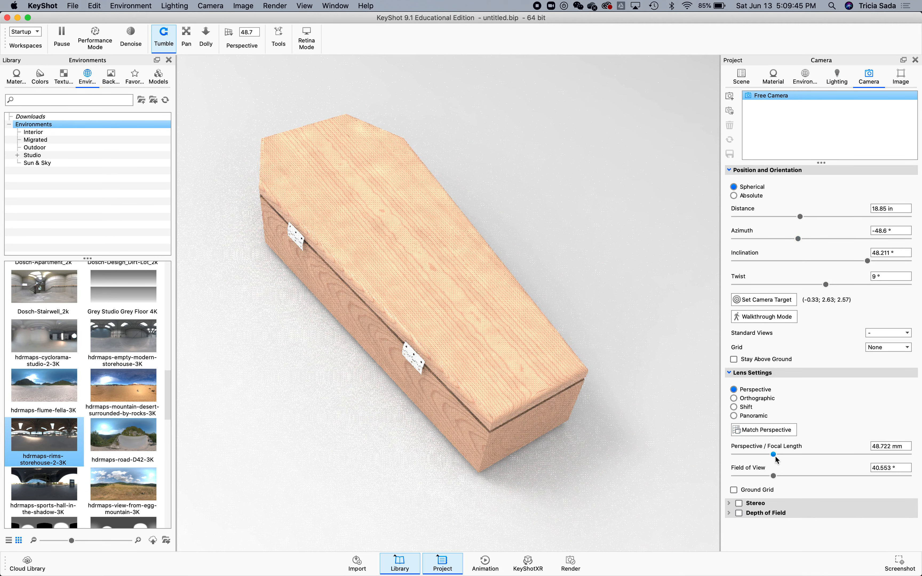
drag(773, 454, 773, 479)
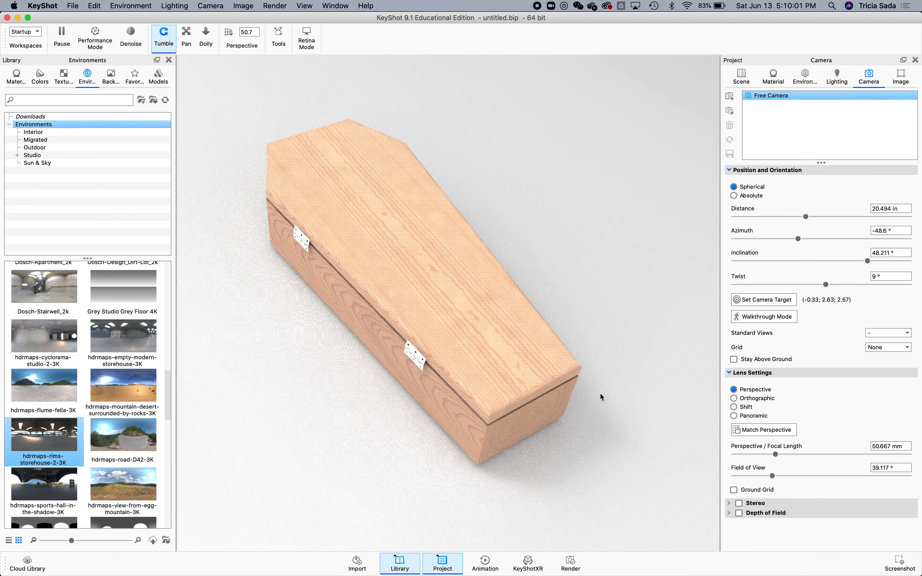
Orbit the view to an azimuth of about -31° and an inclination of about 43°.
drag(496, 432, 527, 416)
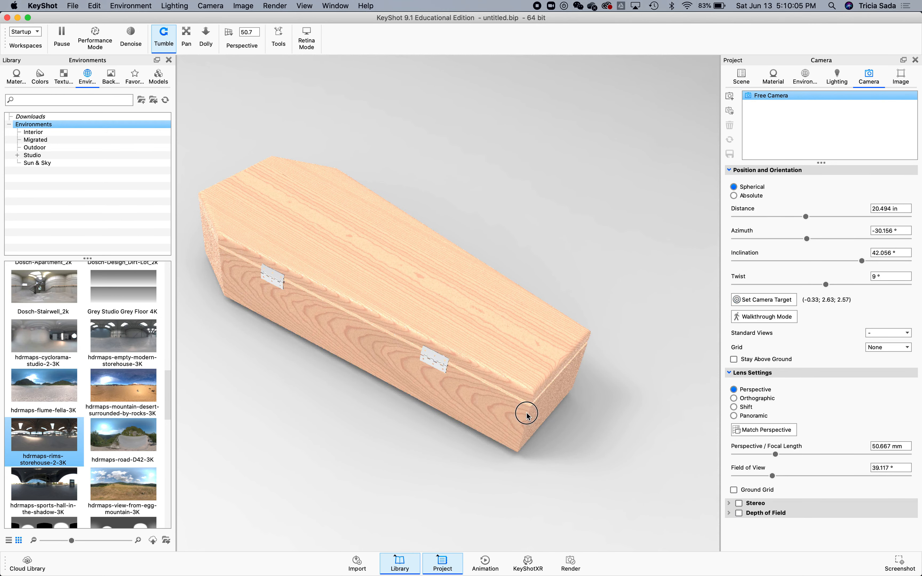
middle_drag(530, 376, 528, 385)
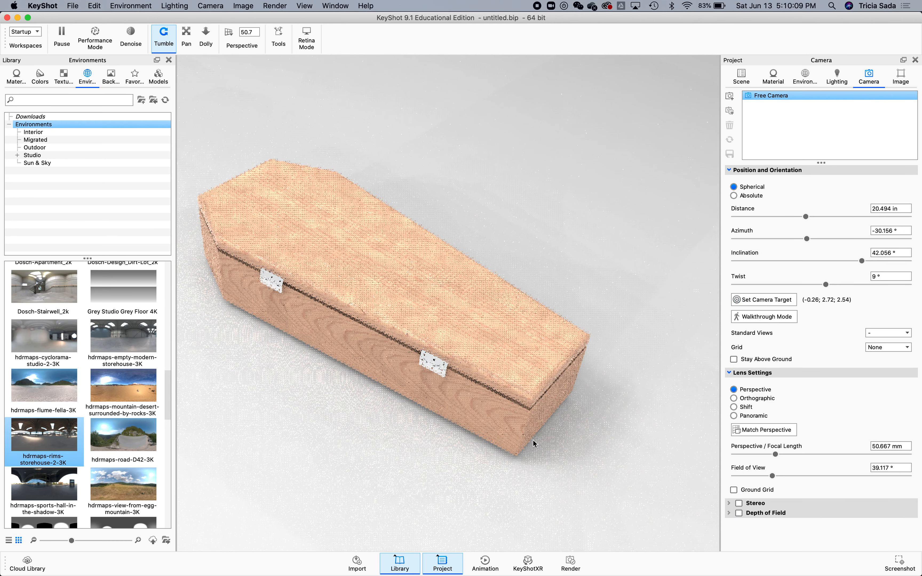
right_click(538, 444)
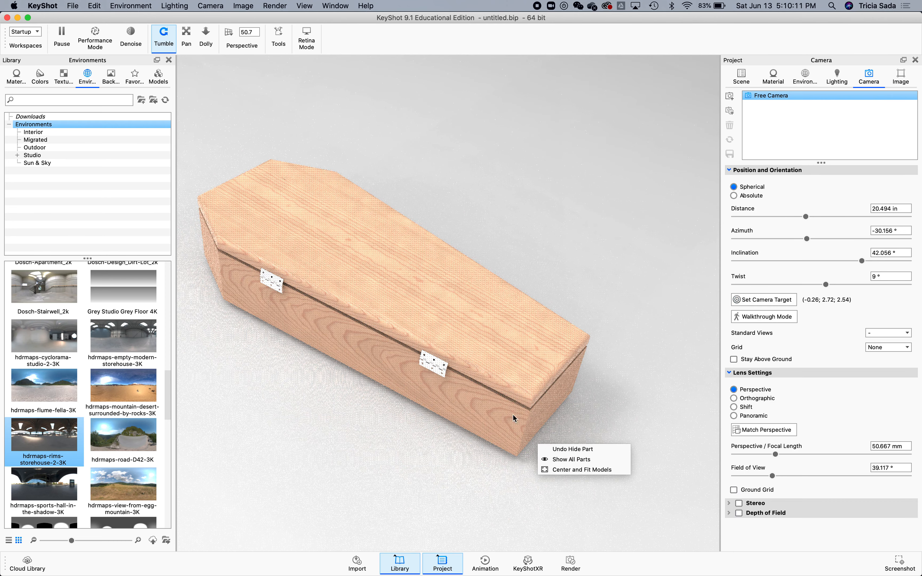
click(629, 368)
drag(546, 414, 541, 419)
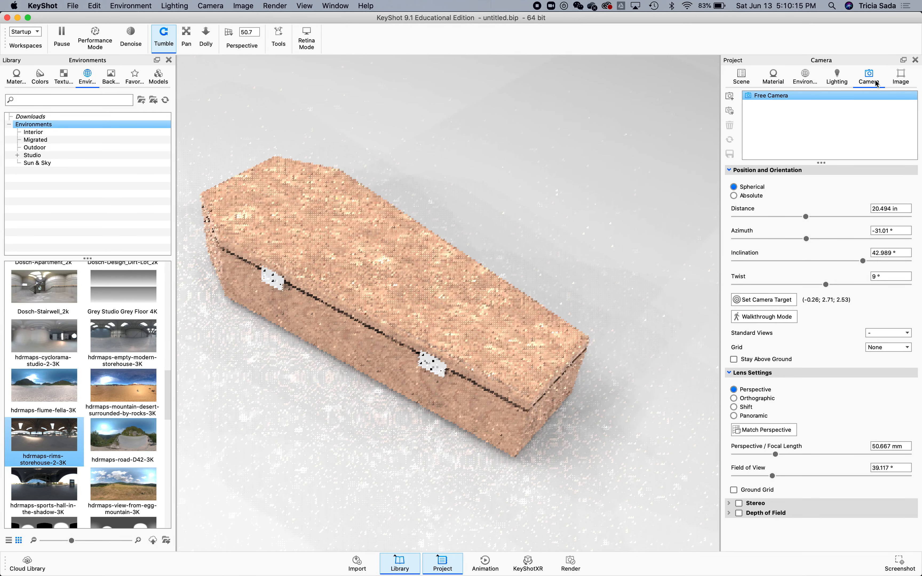
Save the current view as a new camera, lock it, and add a second camera.
click(730, 96)
click(913, 105)
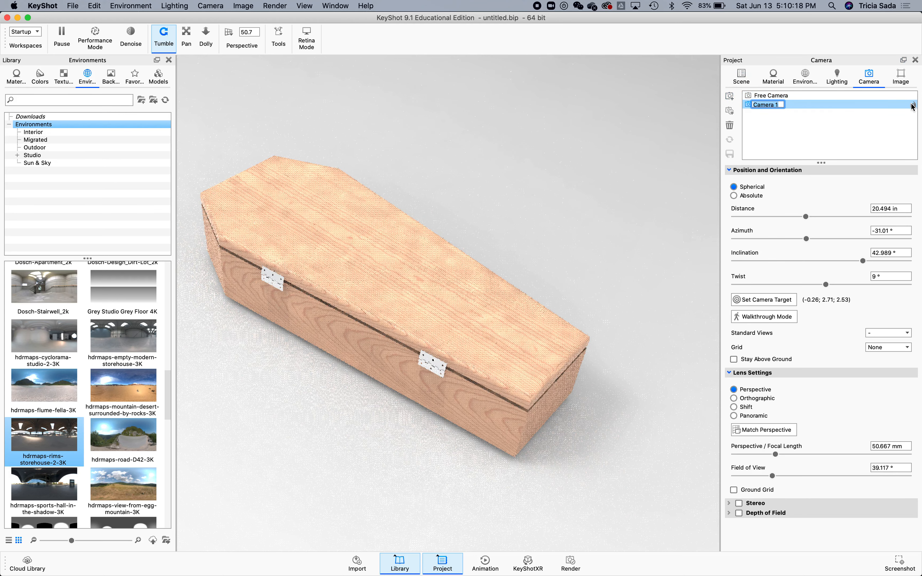
click(730, 97)
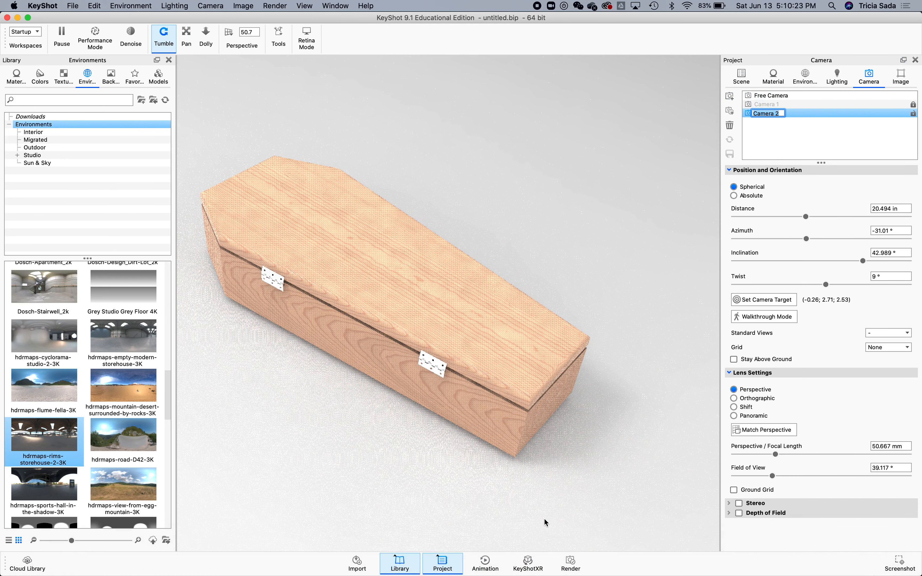
Open the Render dialog and enable Include Alpha (Transparency) with PNG as the output format.
click(565, 563)
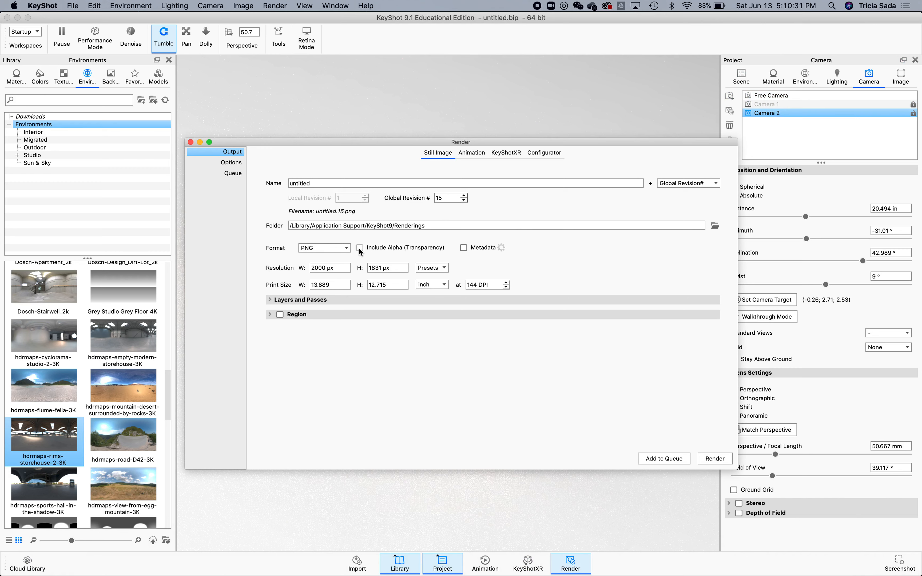
drag(366, 145, 406, 135)
click(397, 236)
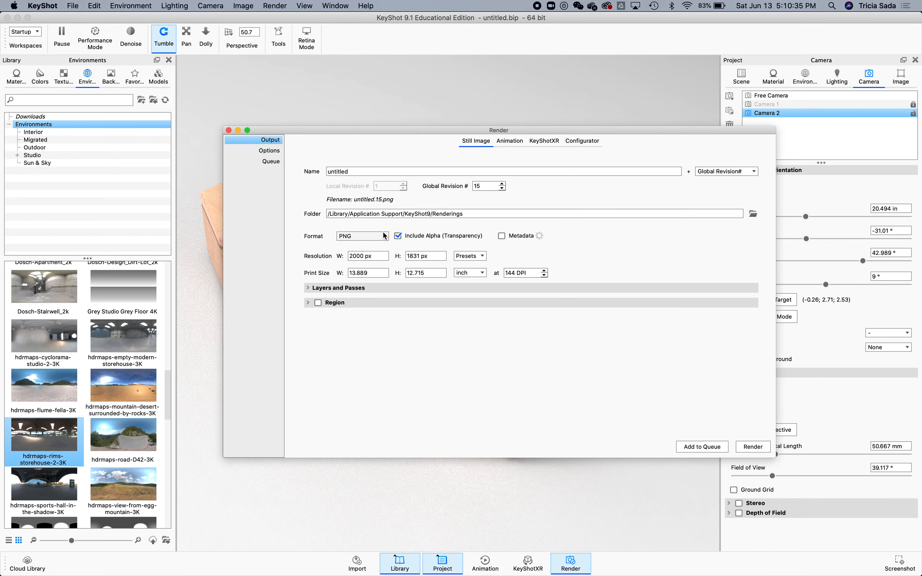
click(375, 237)
click(354, 243)
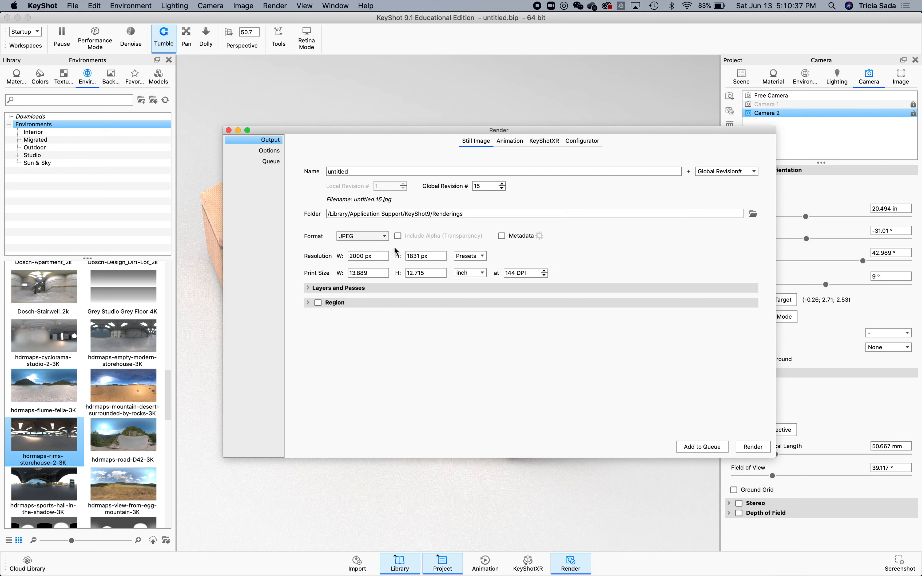
click(383, 238)
click(377, 233)
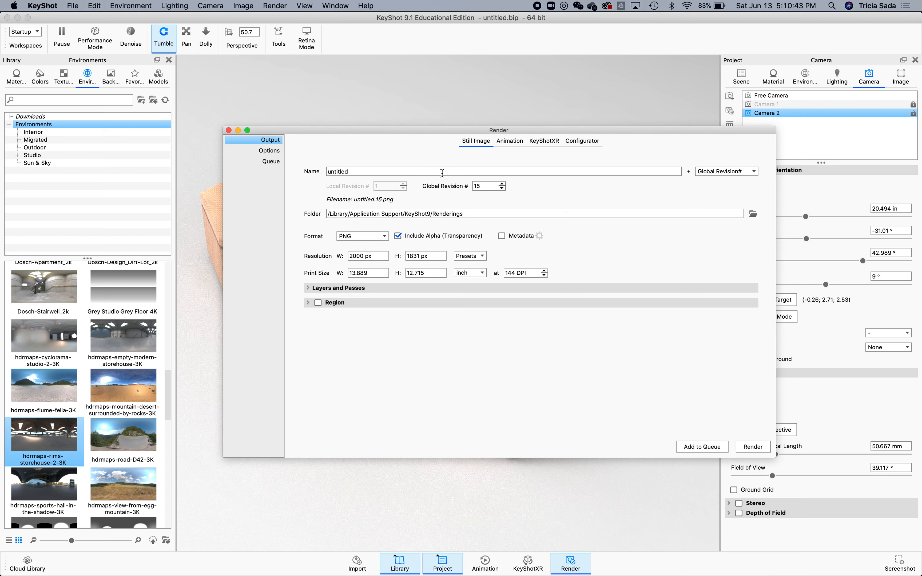
Name the render IkeaCoffin and add it to the render queue.
double_click(442, 172)
text(Coffin)
key(Left)
key(Left)
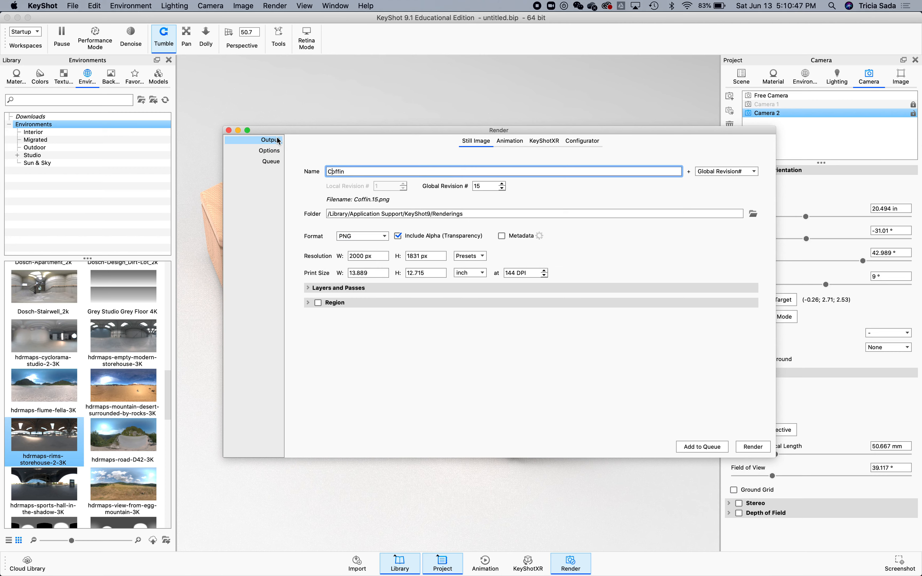
text(Ikea)
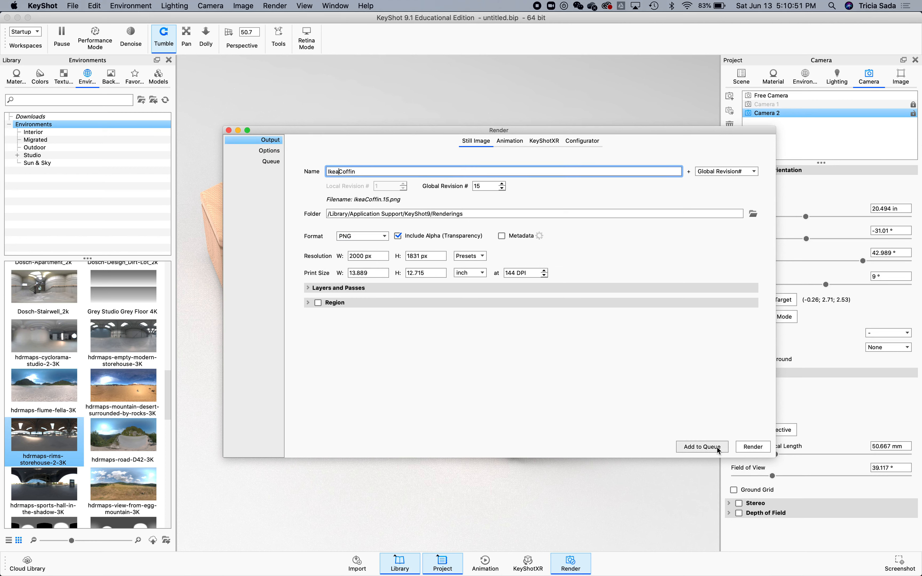
click(704, 446)
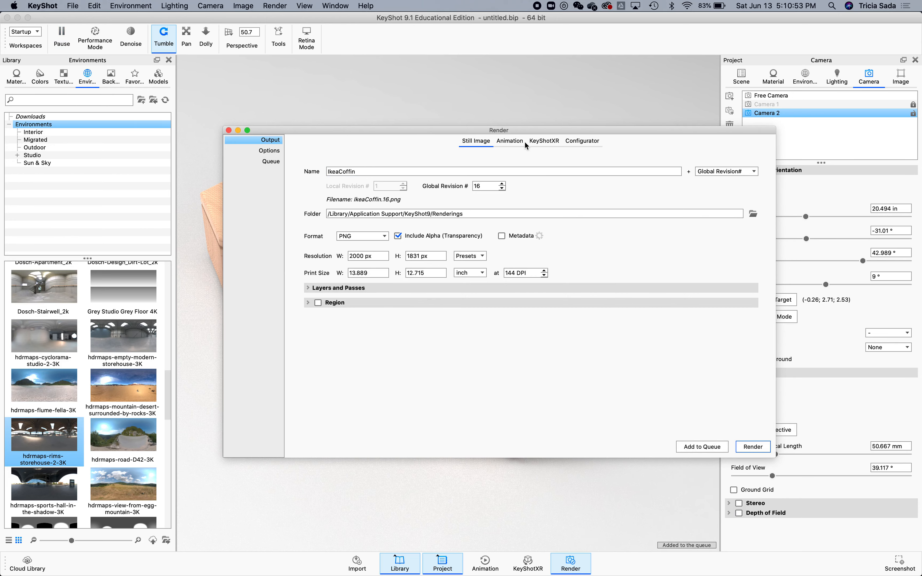
Orbit Camera 2 to an azimuth of about -56° and an inclination of about 45°, and lock the camera.
click(229, 130)
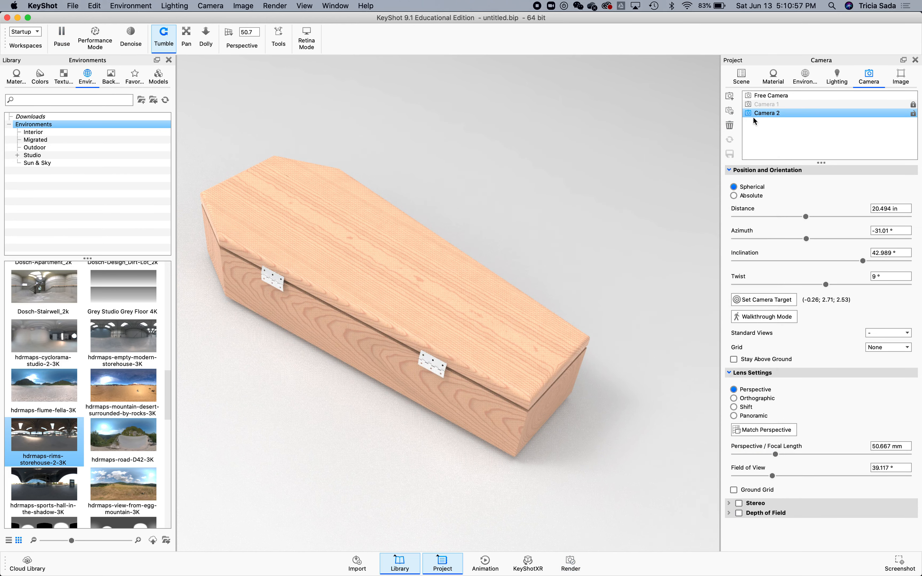
drag(517, 405, 582, 404)
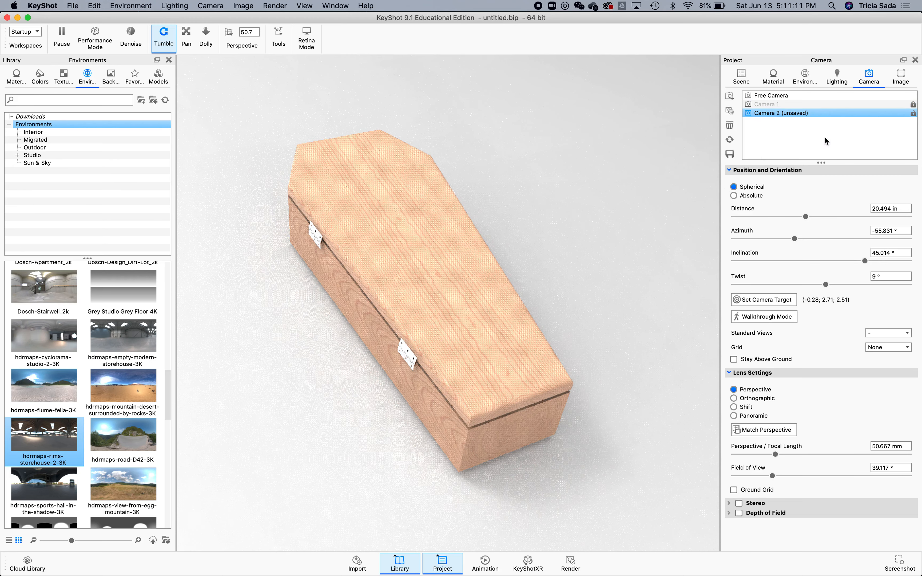
click(913, 113)
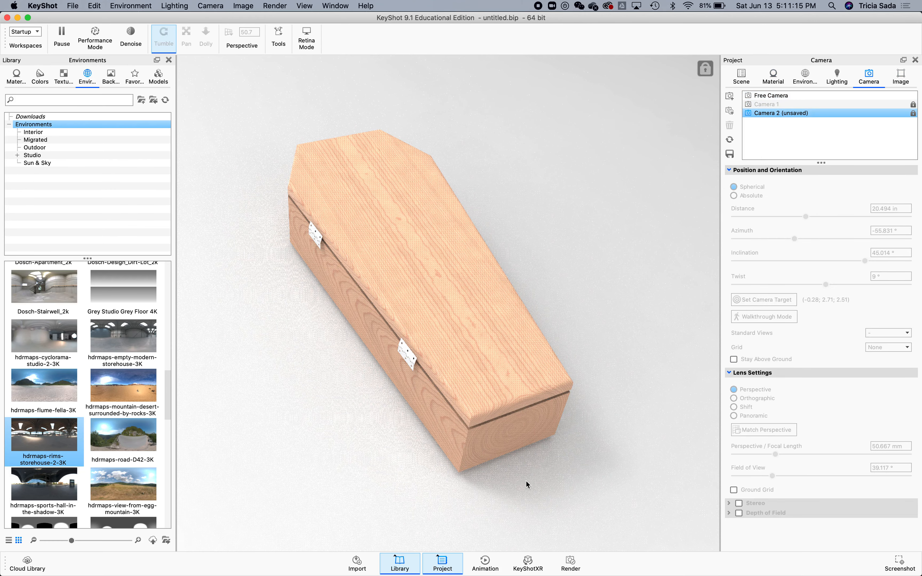
Add the current Camera 2 view to the render queue, choosing to render the unsaved camera as is.
click(569, 563)
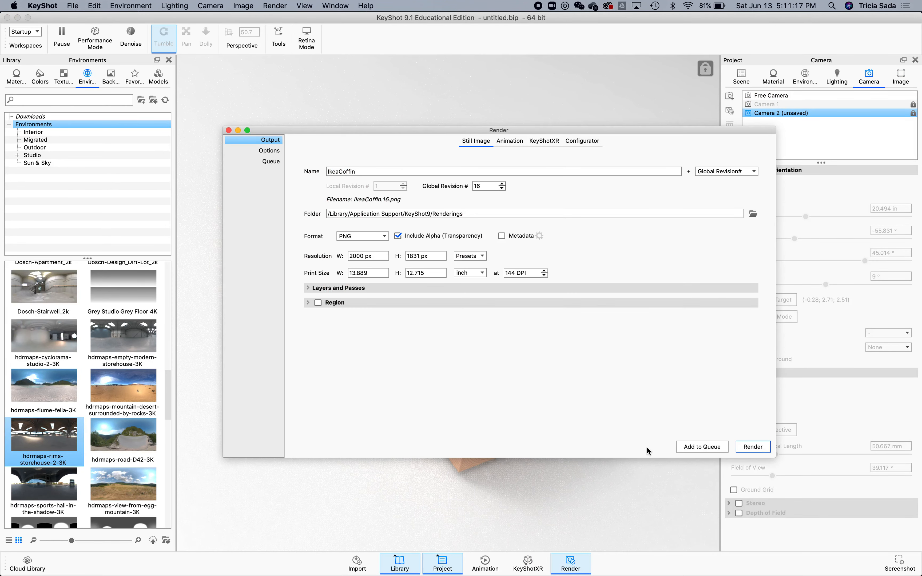
click(710, 447)
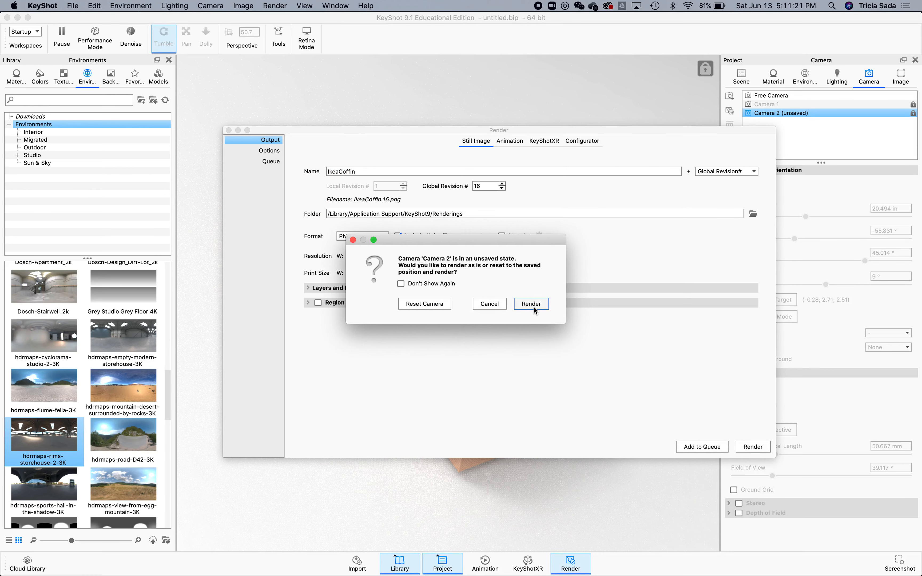
click(539, 303)
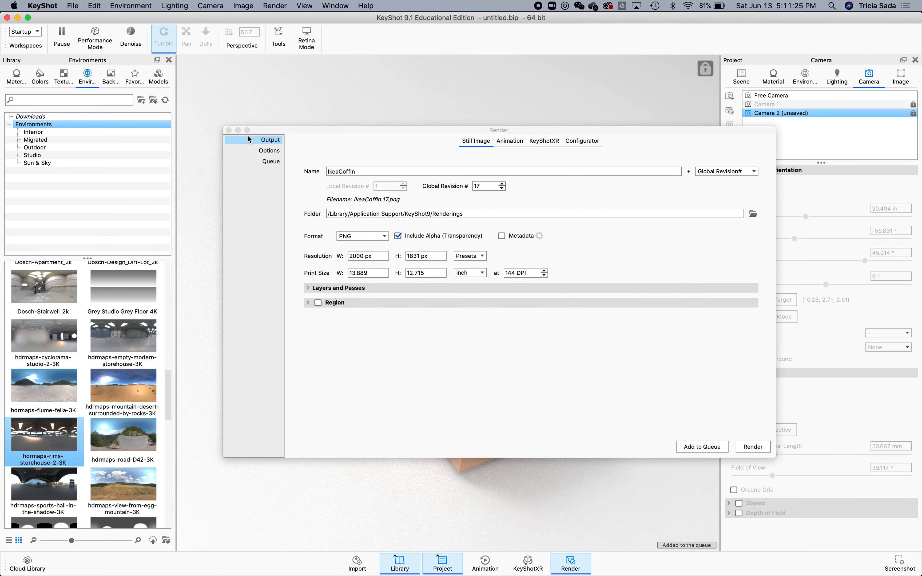
click(229, 130)
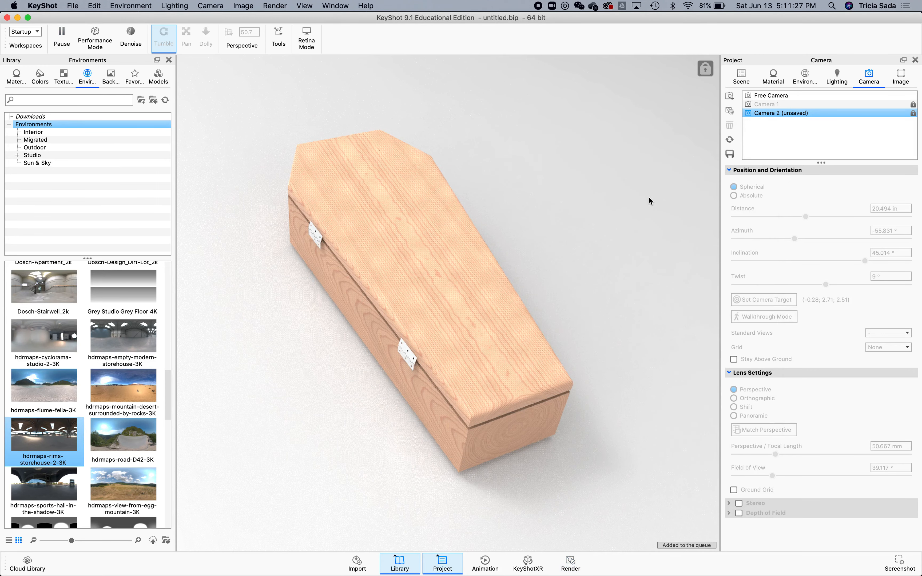
Try several library environments and apply hdrmaps-view-from-egg-mountain-3K as the scene environment.
drag(149, 356, 241, 362)
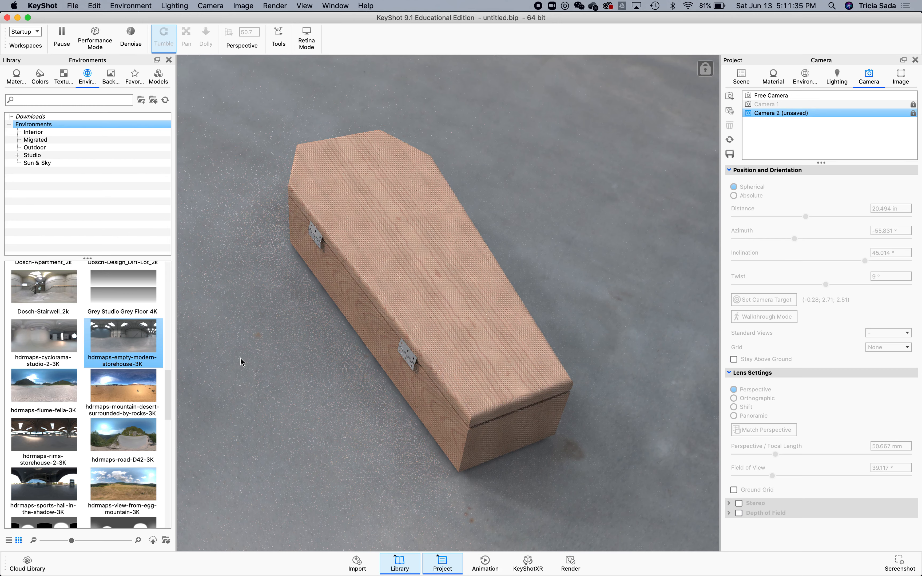
scroll(126, 449, down, 5)
click(132, 468)
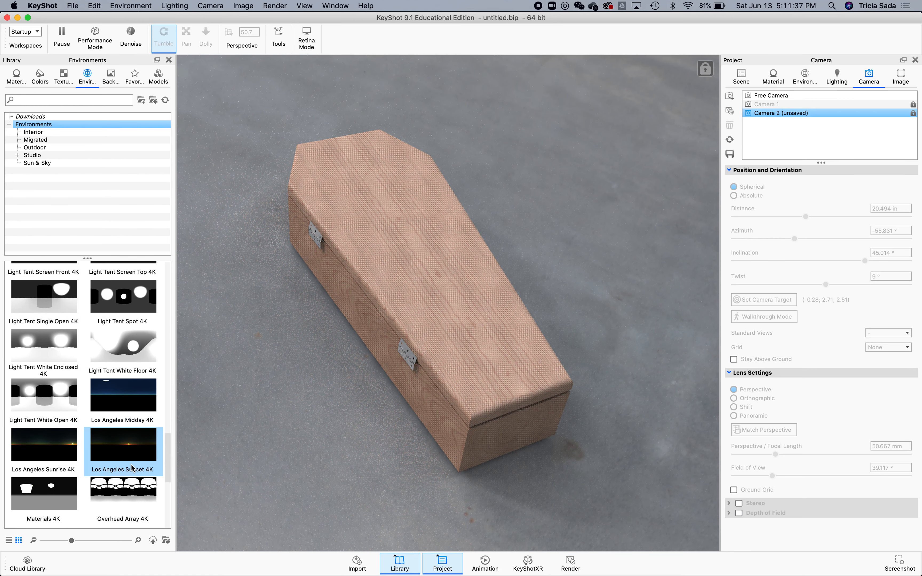
scroll(132, 468, up, 2)
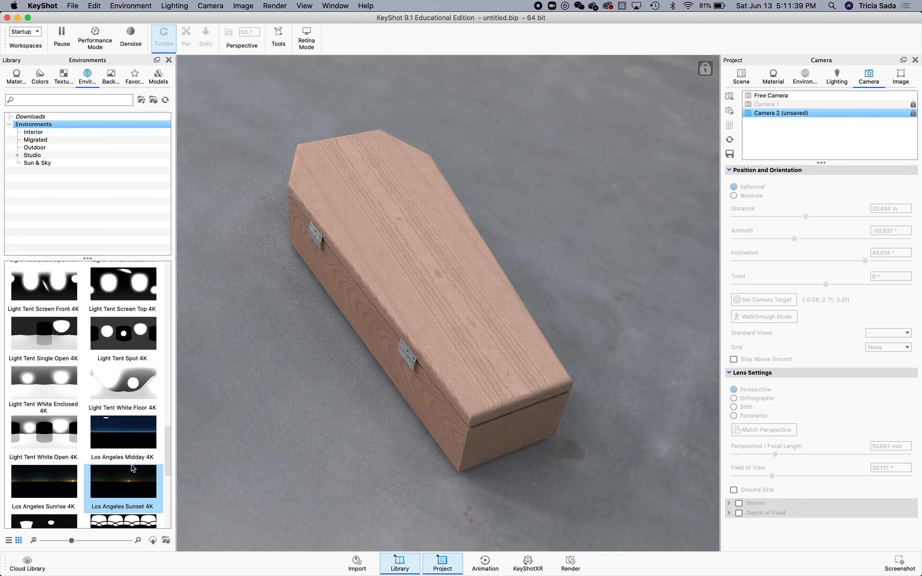
scroll(133, 468, up, 10)
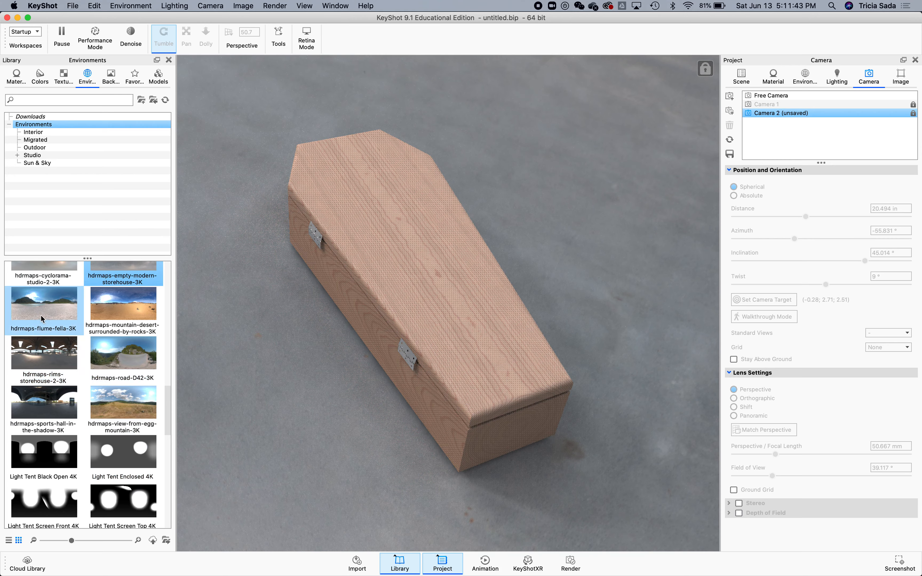
drag(43, 402, 229, 411)
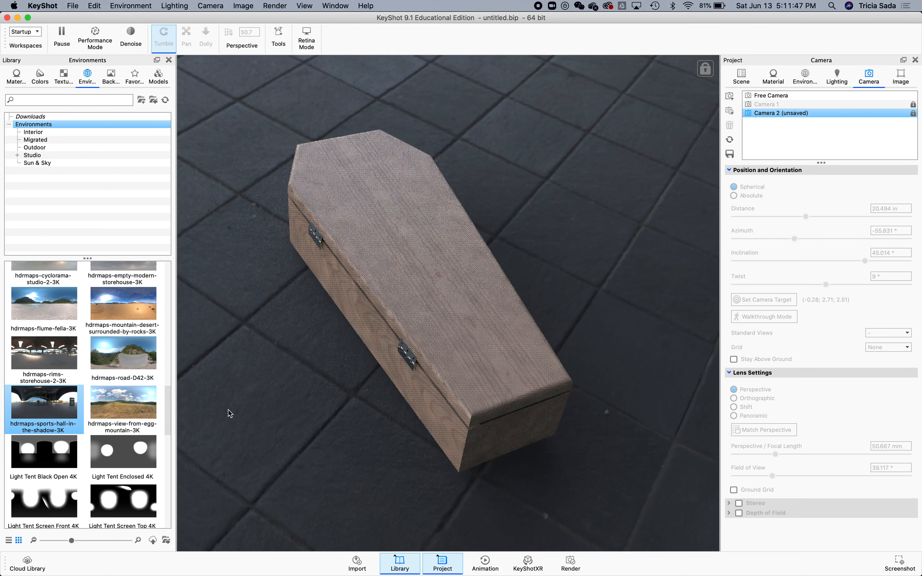
drag(134, 420, 282, 343)
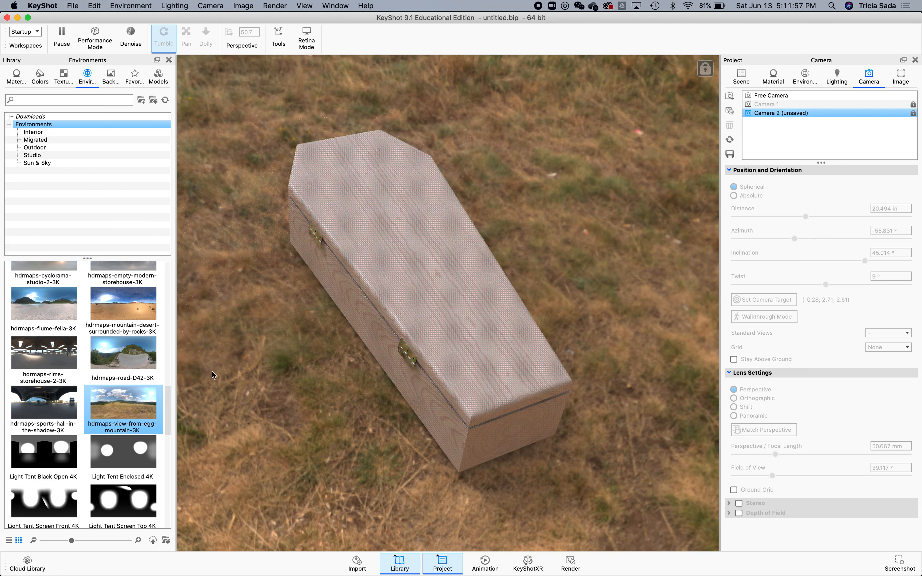
Switch the lighting settings to the Product preset.
click(837, 77)
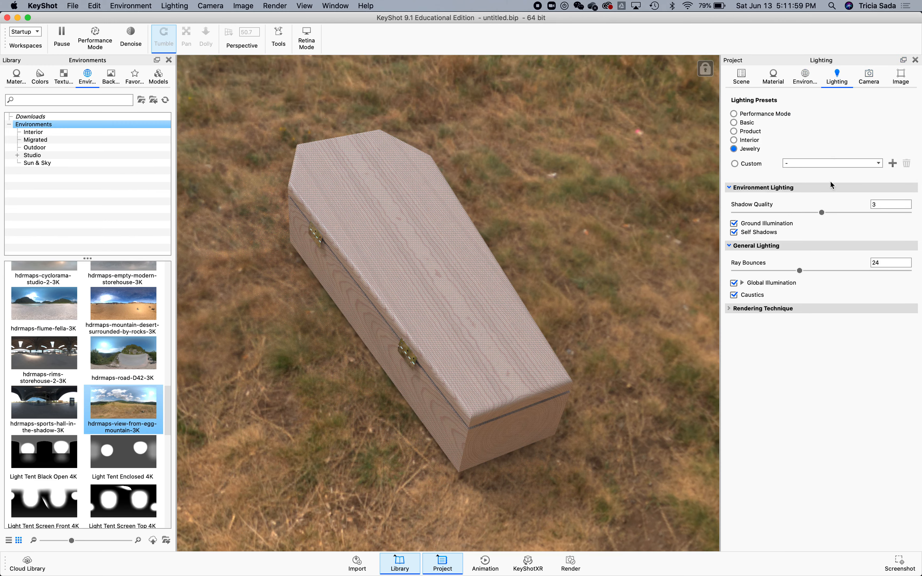
click(800, 273)
drag(800, 274, 810, 271)
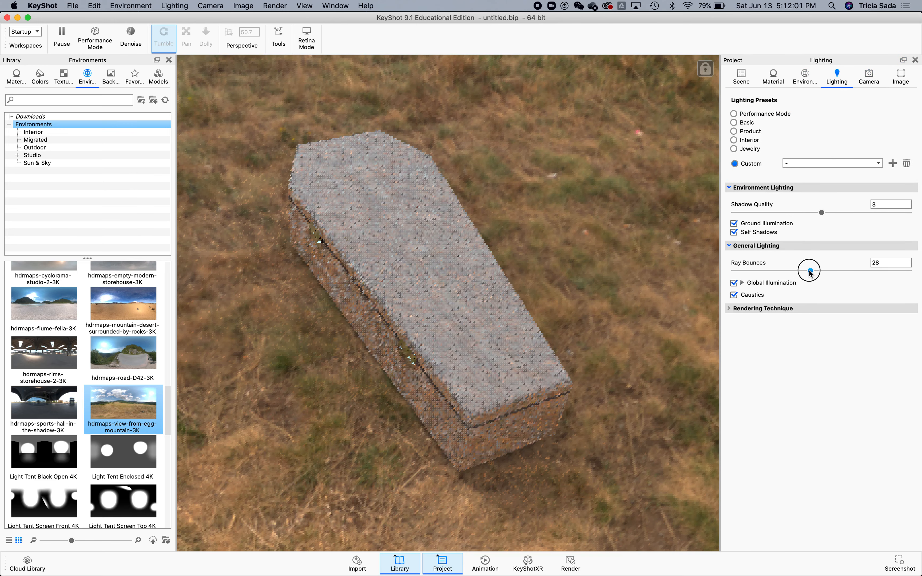
click(746, 132)
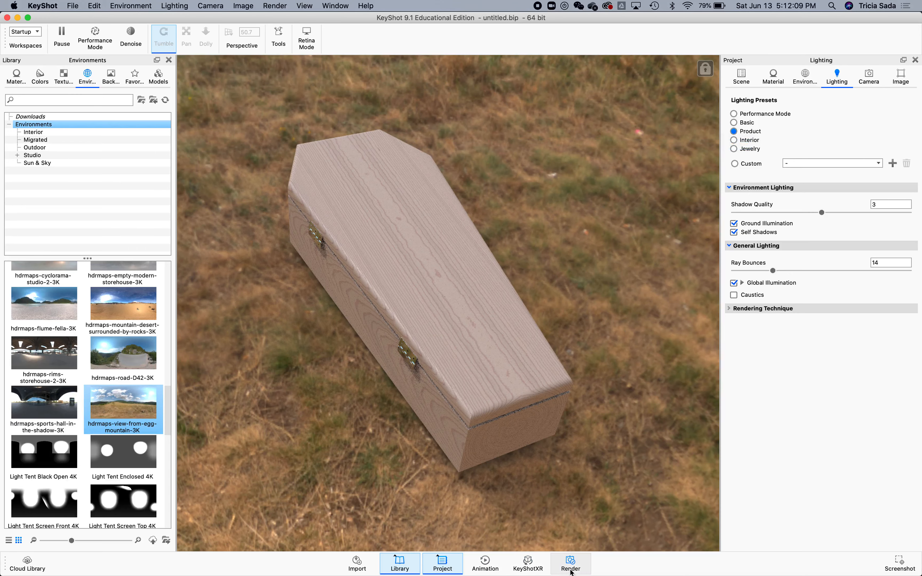
Add another IkeaCoffin job to the render queue, rendering the unsaved Camera 2 as is.
click(571, 563)
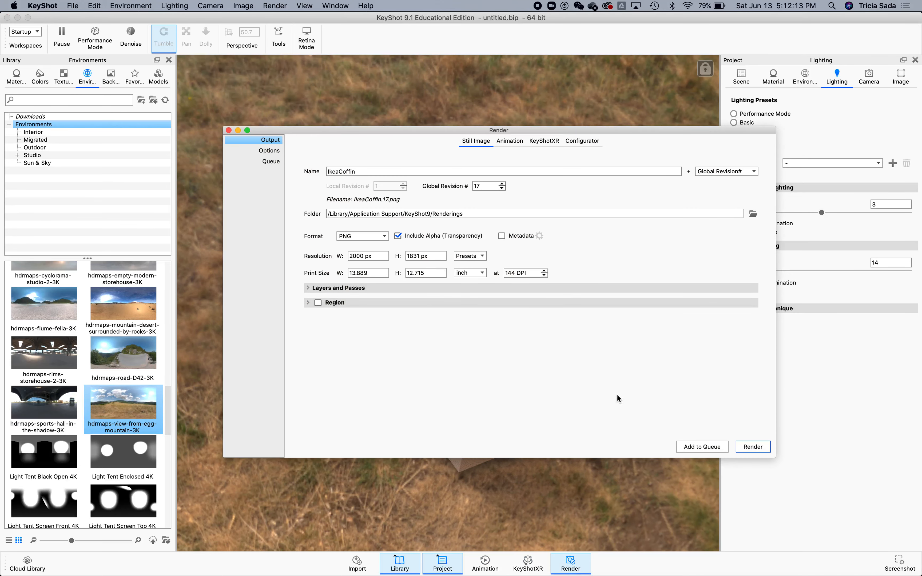
click(712, 449)
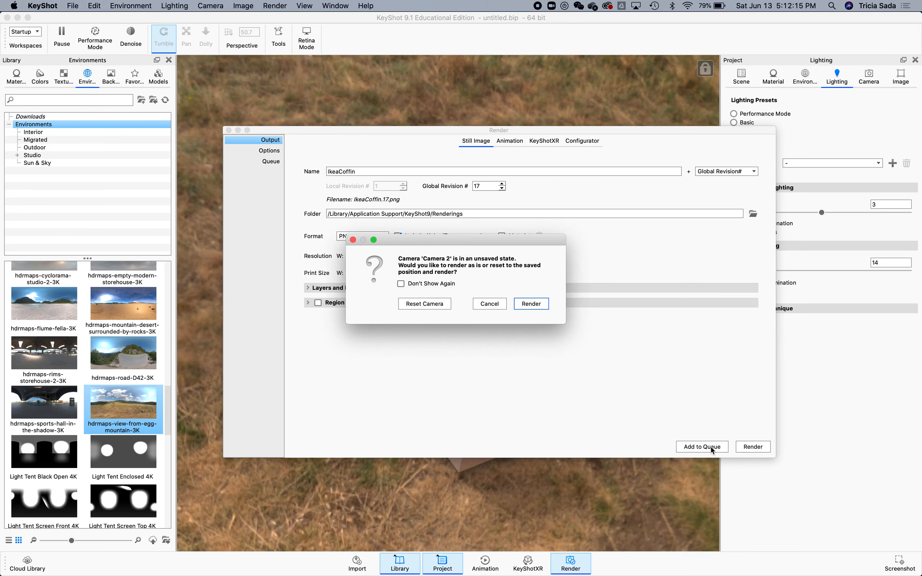
click(490, 304)
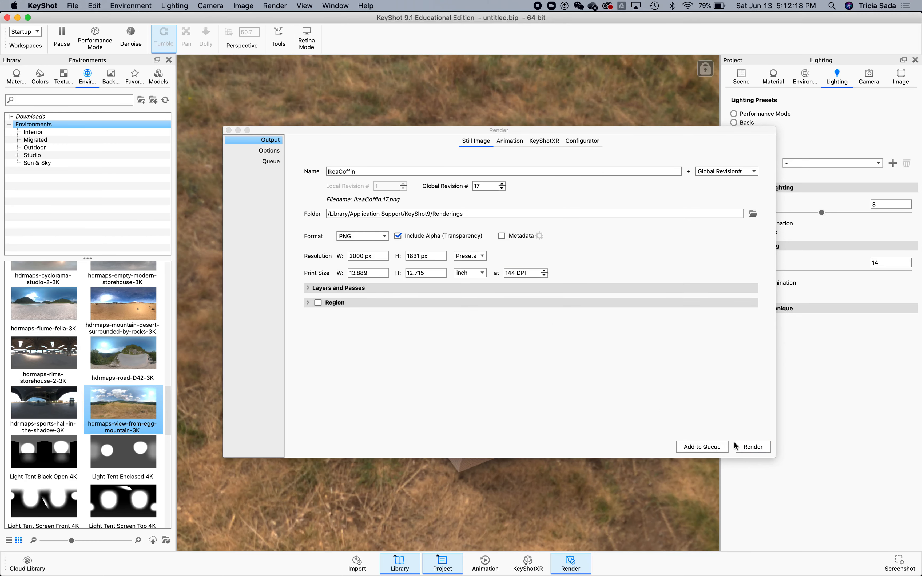
click(706, 448)
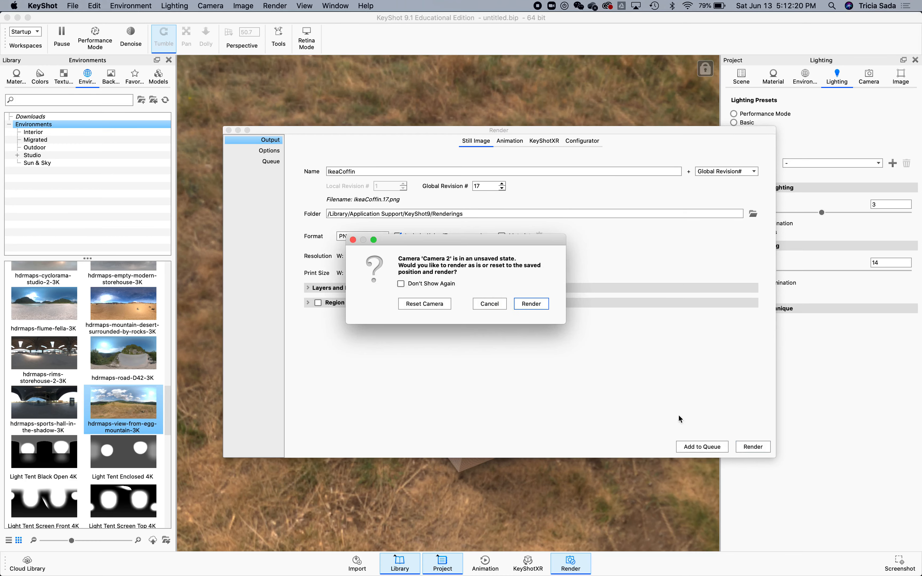
click(531, 304)
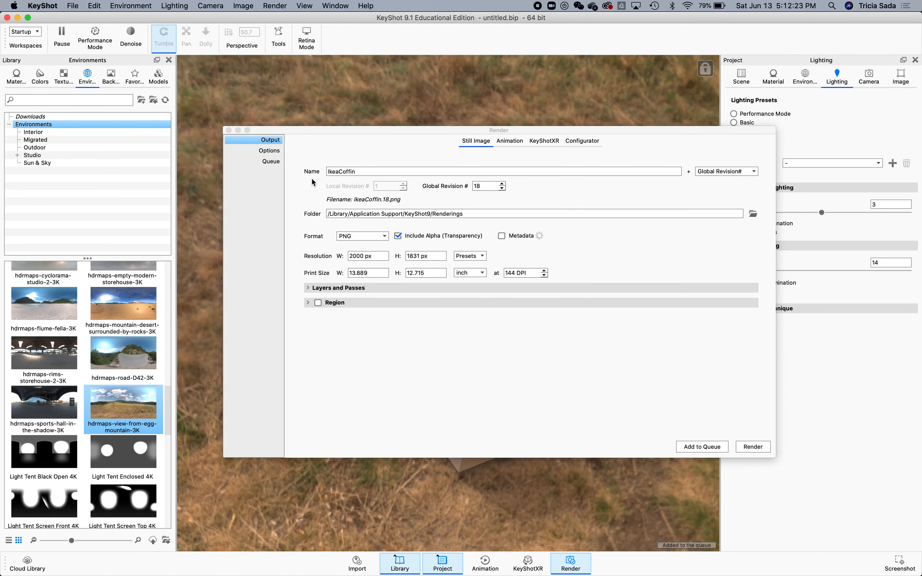
Open the render queue, review the queued IkeaCoffin jobs, and process the queue.
click(279, 163)
click(533, 182)
click(528, 203)
click(530, 191)
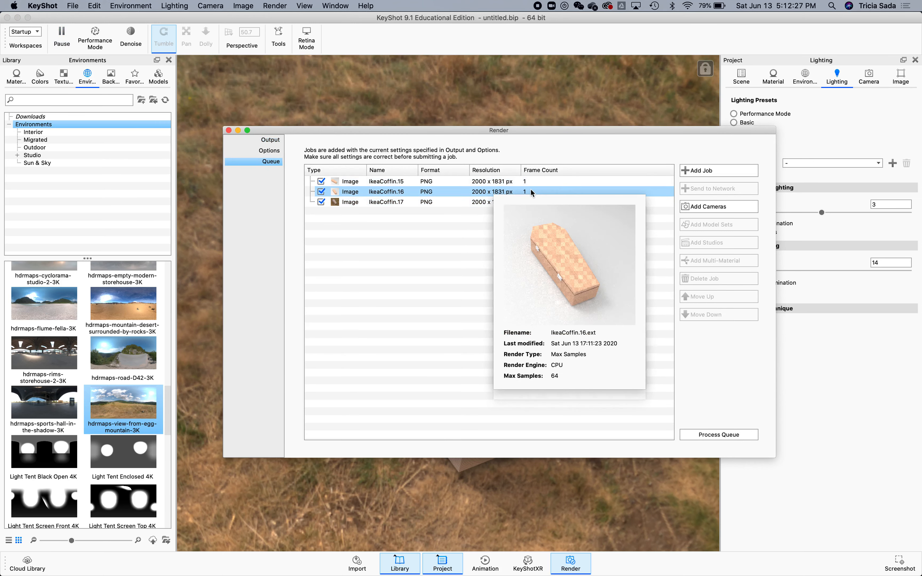
click(530, 182)
click(657, 279)
click(572, 202)
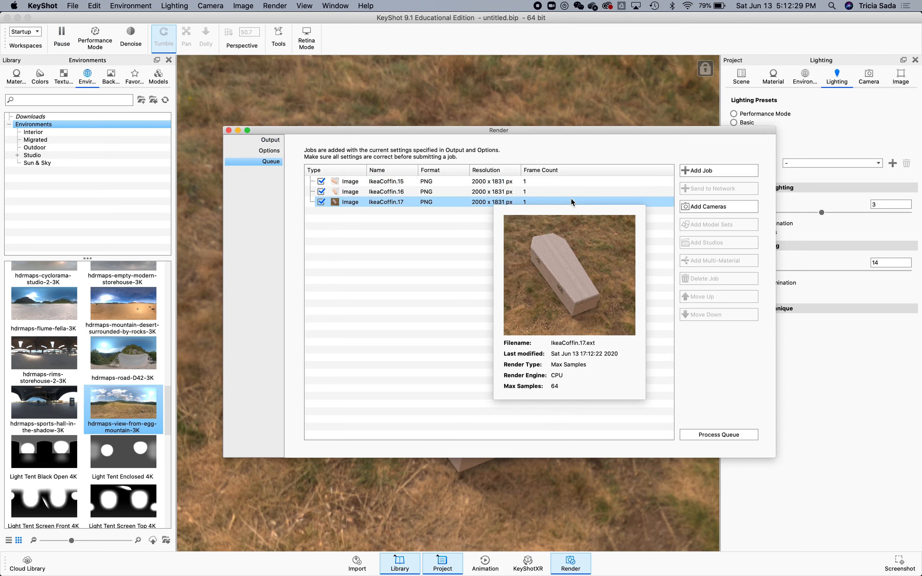
click(717, 435)
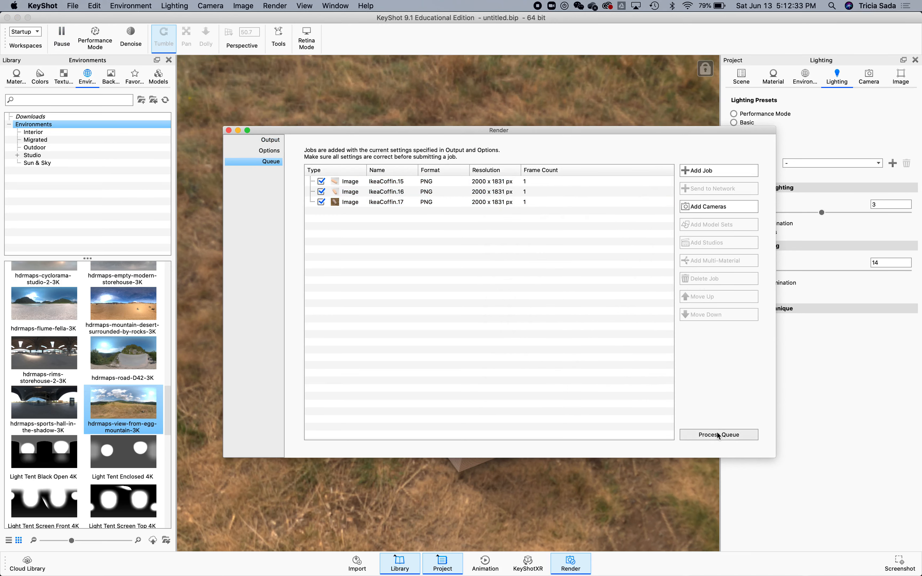